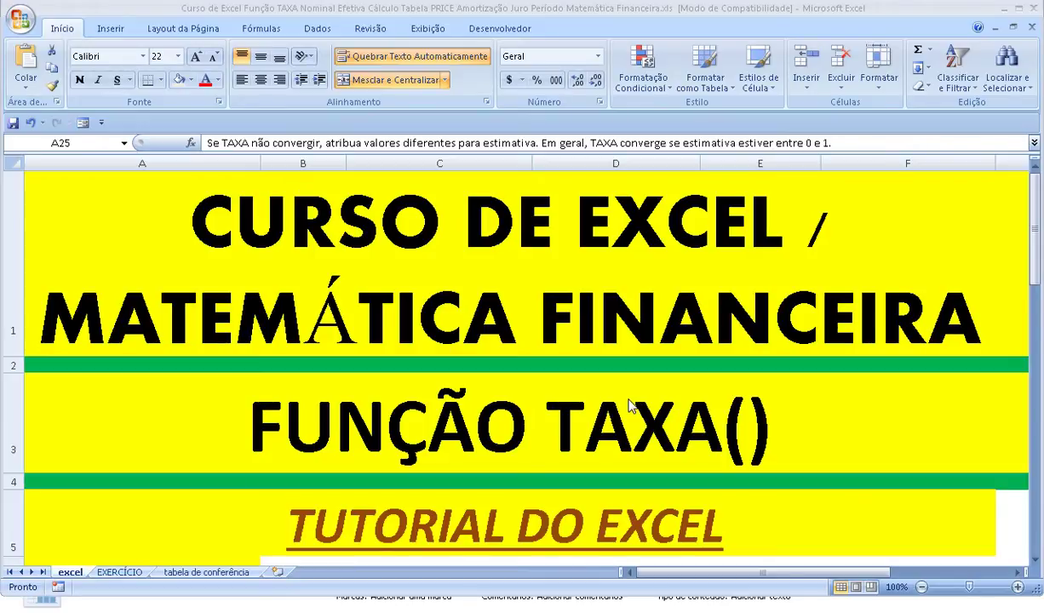
Page down to the TAXA description and syntax =TAXA(nper; pgto; vp; [vf]; [tipo]; [estimativa]), then select A8.
{"action": "left_click", "coordinate": [1038, 543]}
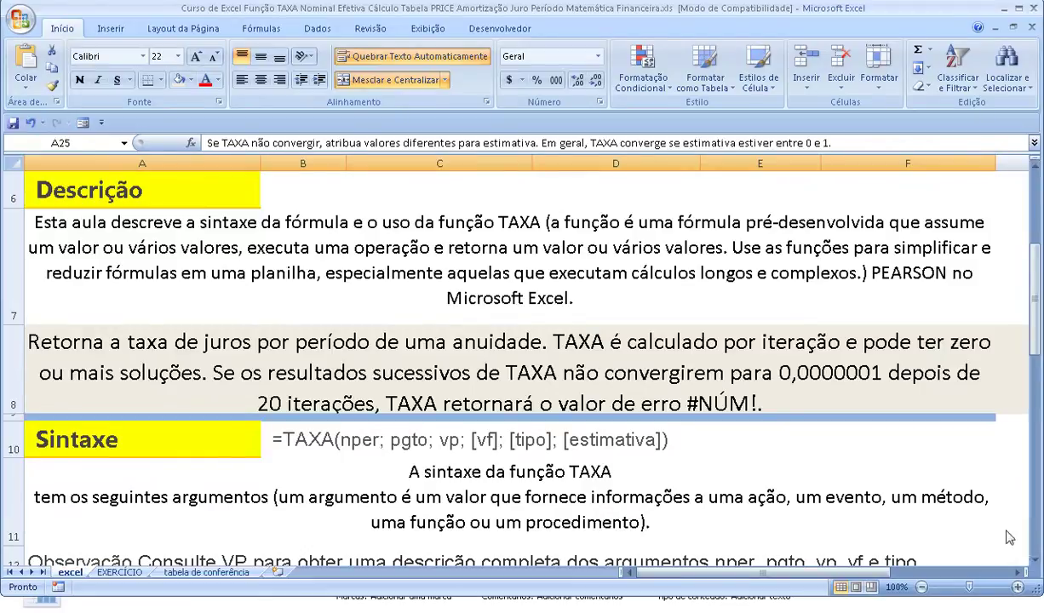
{"action": "left_click", "coordinate": [12, 367]}
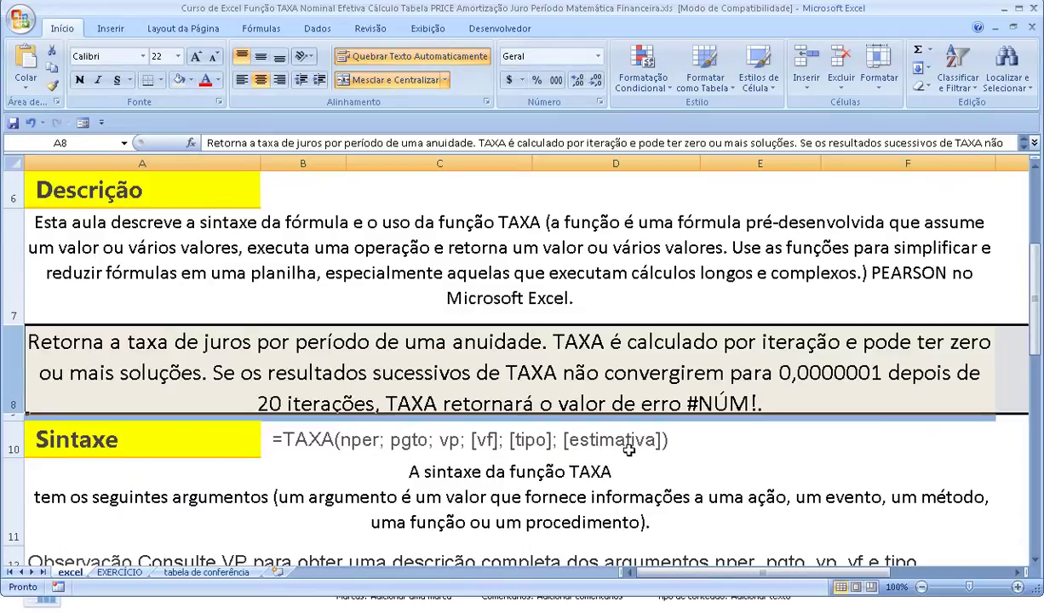
Go over the Nper, Pgto and Vp argument descriptions and colour the Vf description red.
{"action": "scroll", "coordinate": [613, 477], "scroll_direction": "down", "scroll_amount": 1}
{"action": "scroll", "coordinate": [606, 481], "scroll_direction": "down", "scroll_amount": 1}
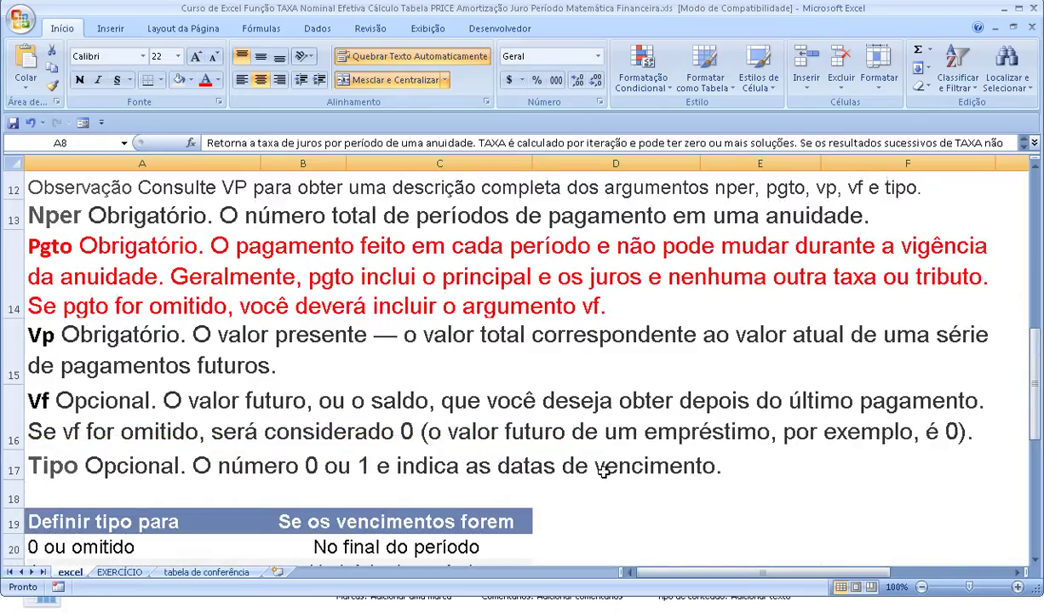
{"action": "left_click", "coordinate": [51, 223]}
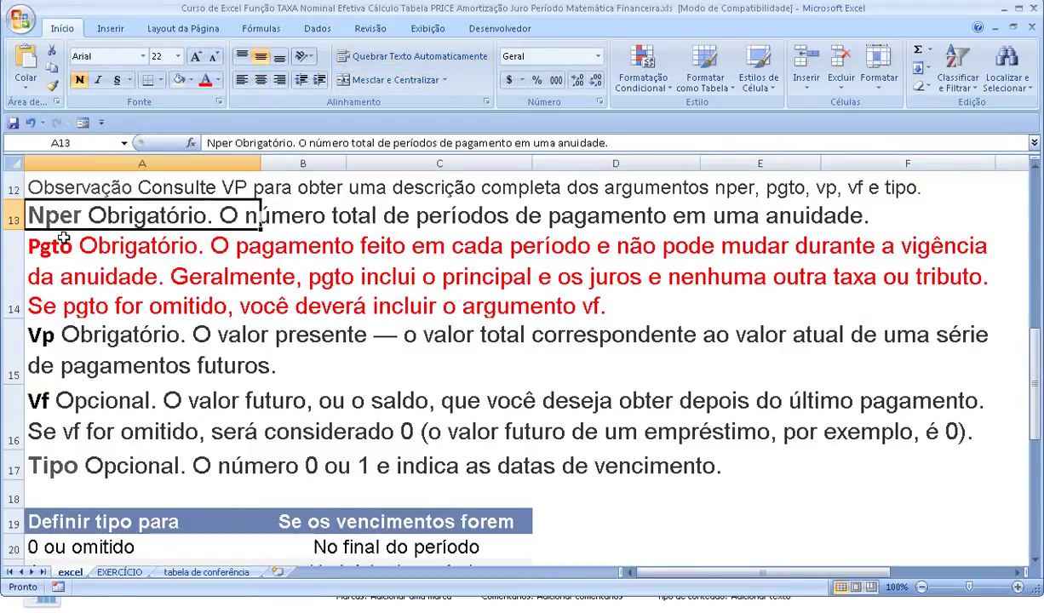
{"action": "left_click", "coordinate": [60, 251]}
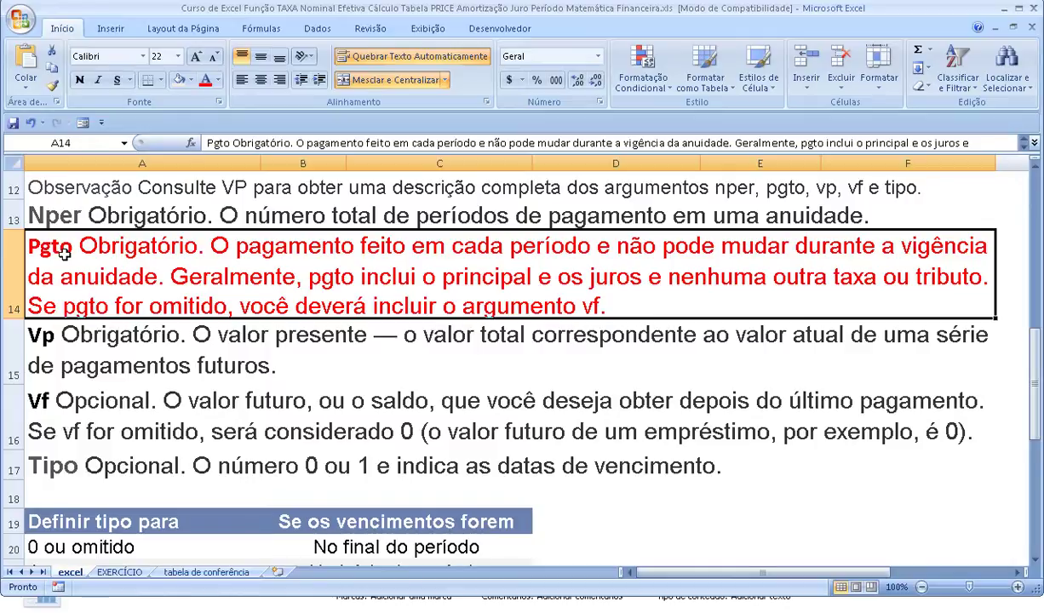
{"action": "left_click", "coordinate": [79, 349]}
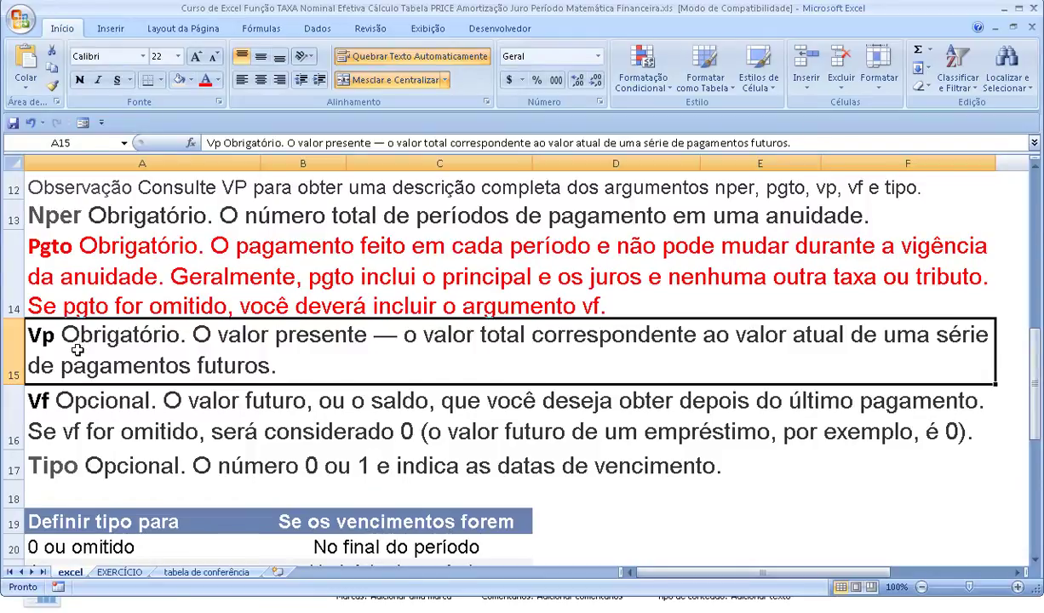
{"action": "left_click", "coordinate": [72, 394]}
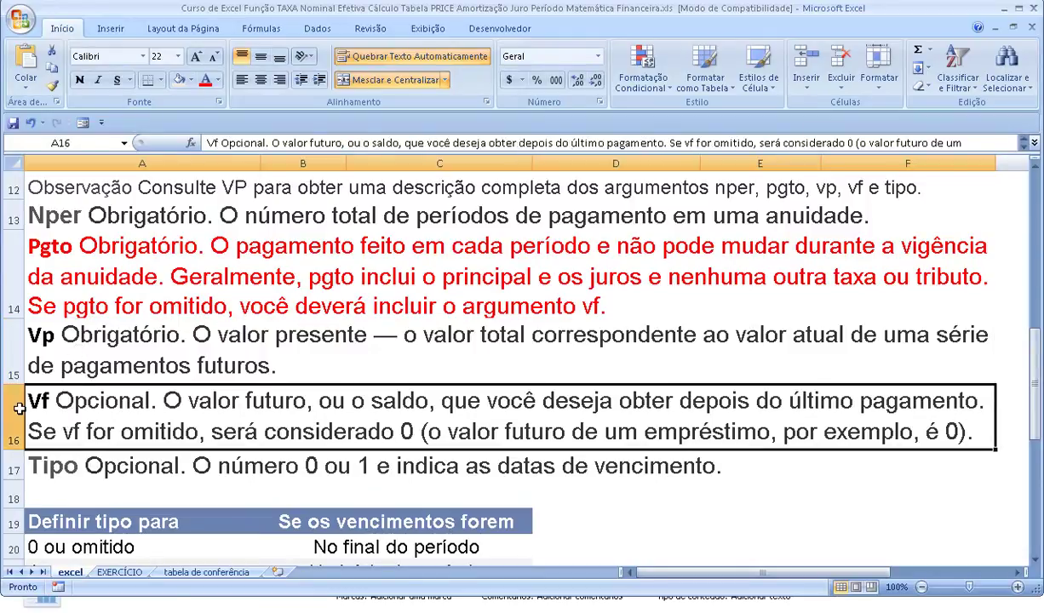
{"action": "left_click", "coordinate": [204, 79]}
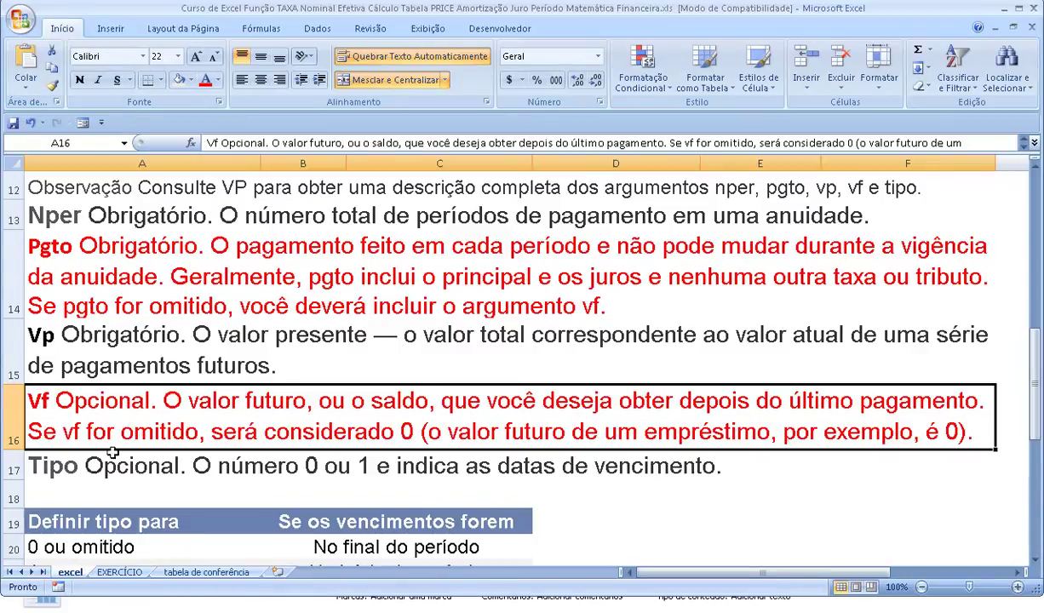
{"action": "left_click", "coordinate": [95, 473]}
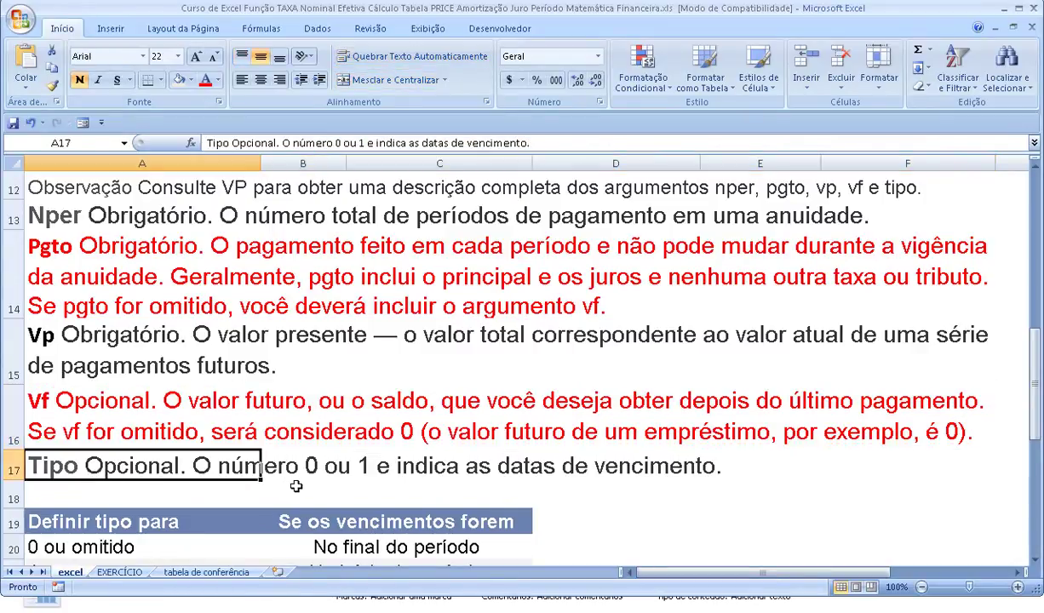
Review the Tipo options for end-of-period (0) and start-of-period (1) payments.
{"action": "scroll", "coordinate": [295, 486], "scroll_direction": "down", "scroll_amount": 1}
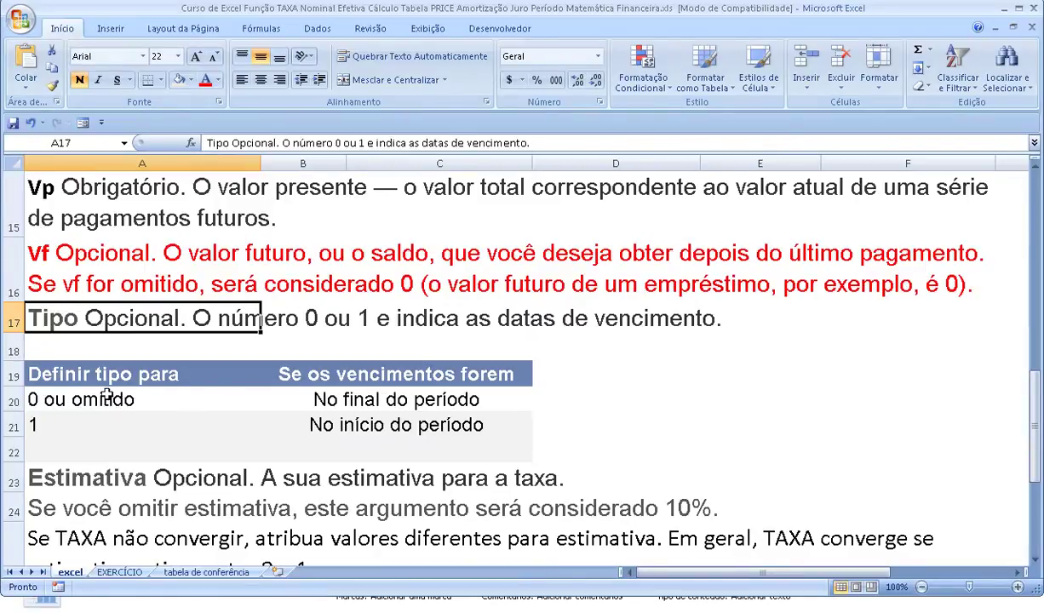
{"action": "left_click", "coordinate": [332, 397]}
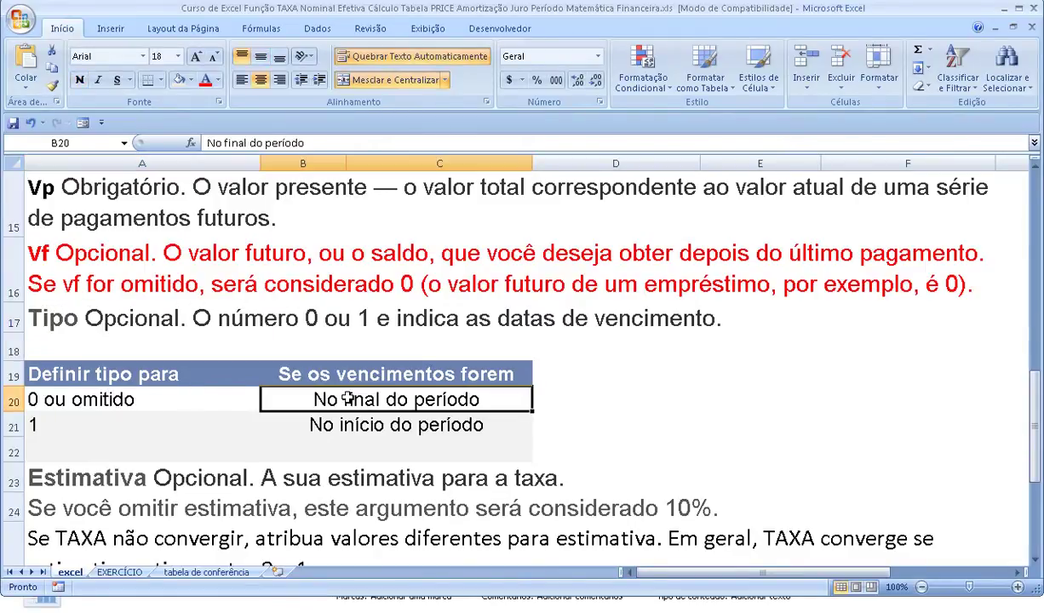
{"action": "left_click", "coordinate": [39, 424]}
{"action": "left_click", "coordinate": [328, 423]}
Read the Estimativa argument, its 10% default and the Comentários note on consistent units.
{"action": "scroll", "coordinate": [335, 415], "scroll_direction": "down", "scroll_amount": 1}
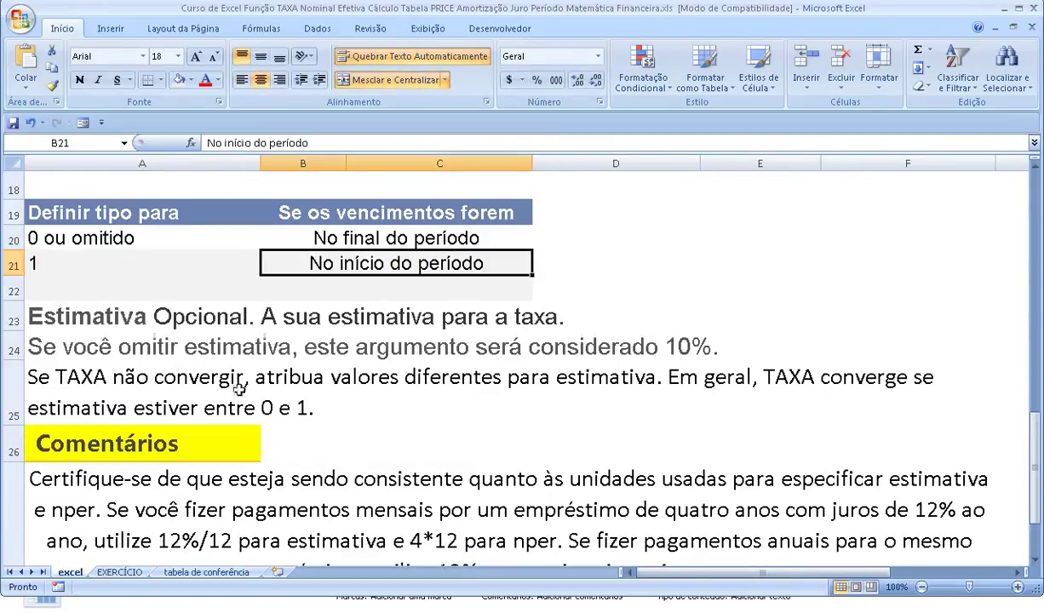
{"action": "left_click", "coordinate": [255, 325]}
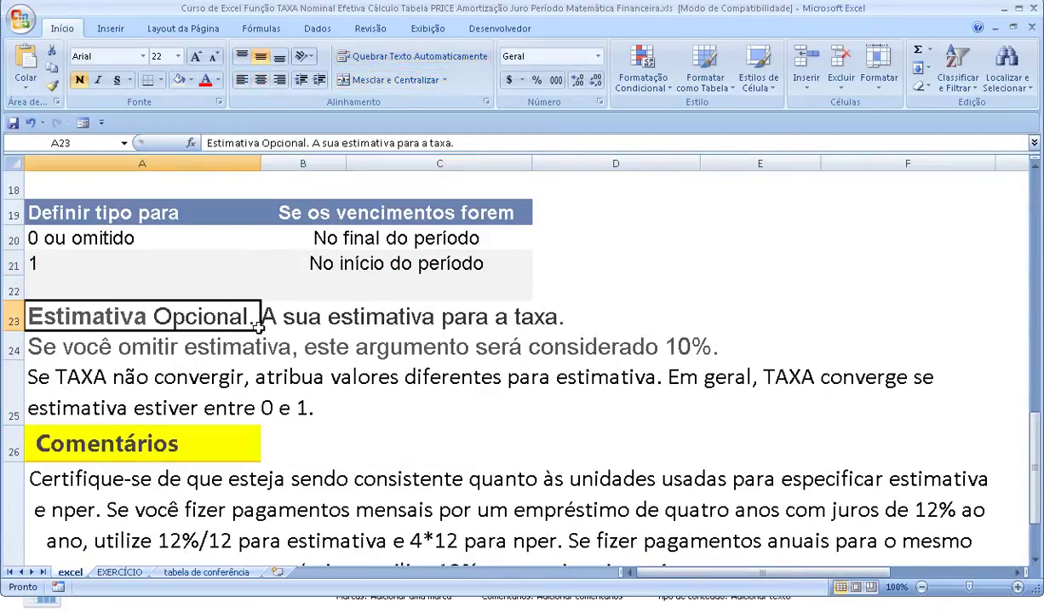
{"action": "left_click", "coordinate": [64, 351]}
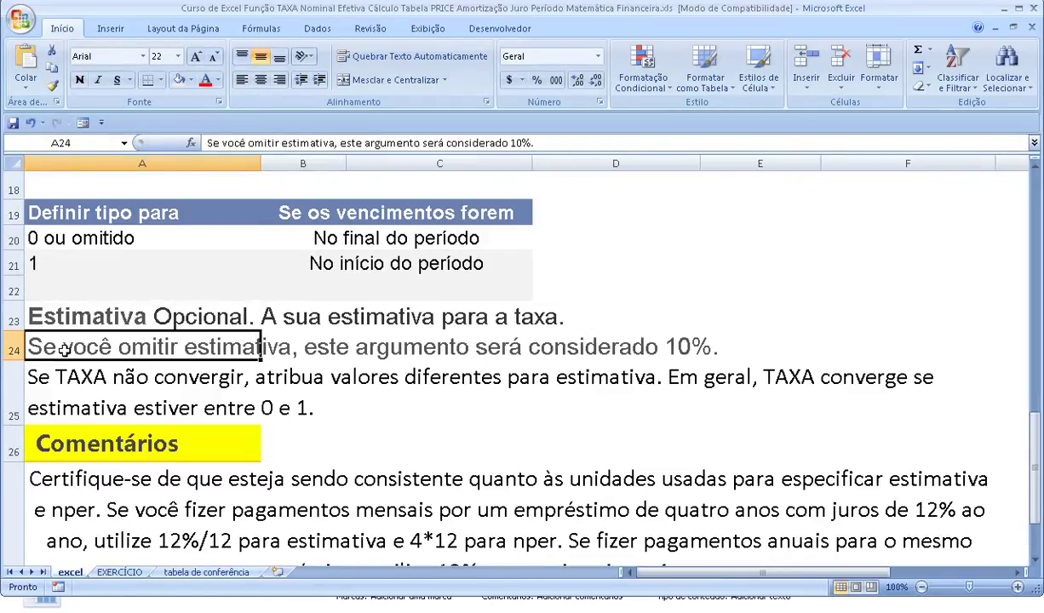
{"action": "left_click", "coordinate": [41, 382]}
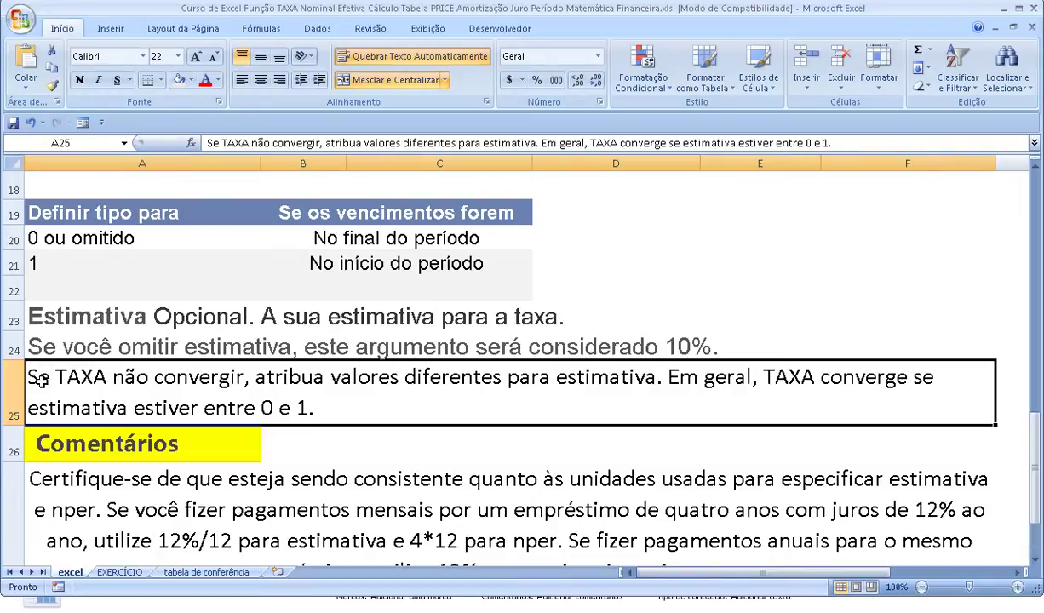
{"action": "scroll", "coordinate": [161, 398], "scroll_direction": "down", "scroll_amount": 1}
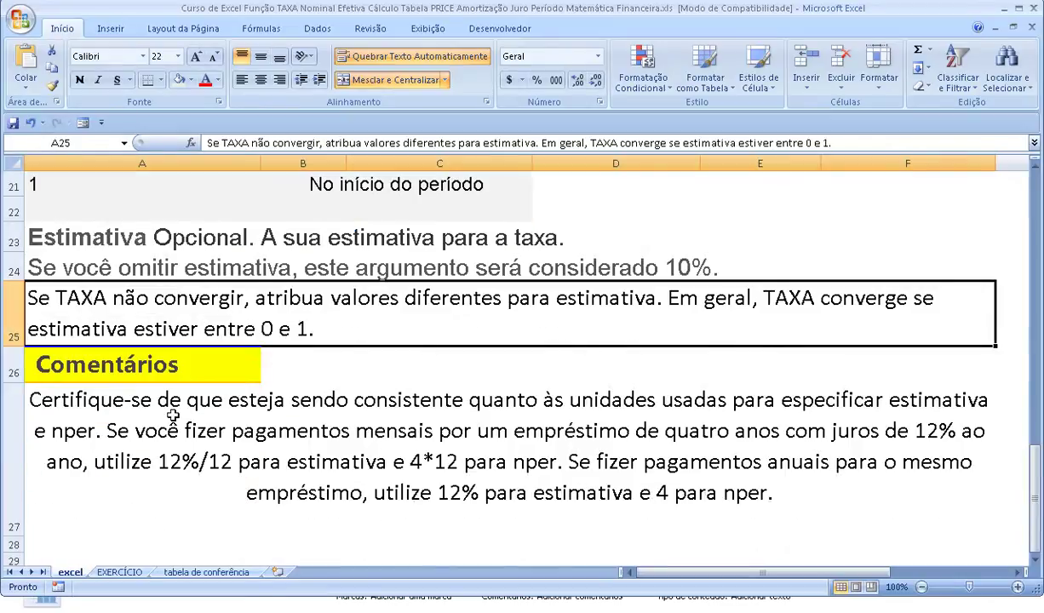
{"action": "left_click", "coordinate": [150, 418]}
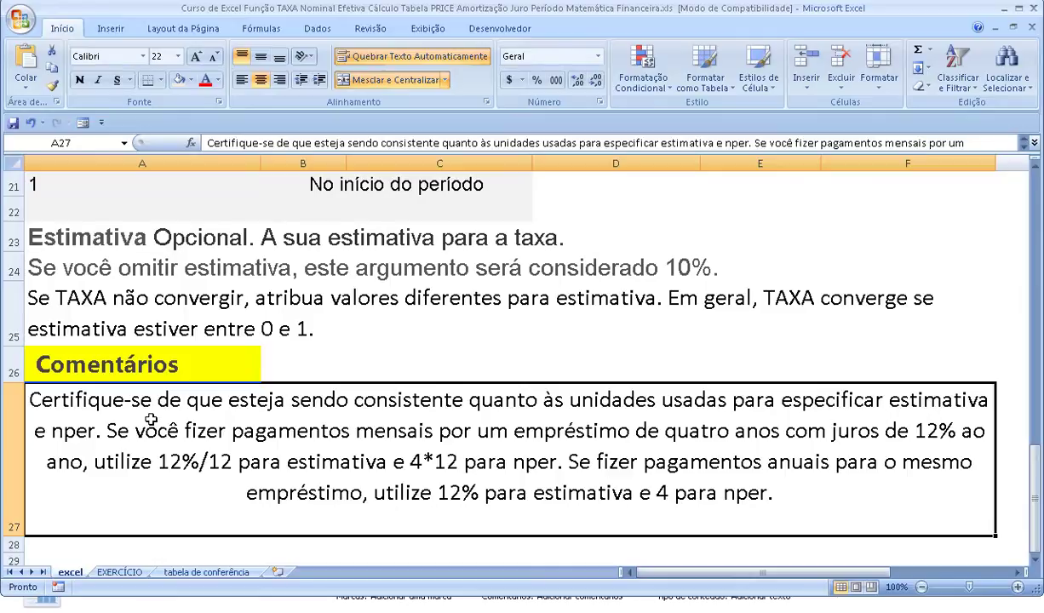
{"action": "scroll", "coordinate": [153, 419], "scroll_direction": "down", "scroll_amount": 1}
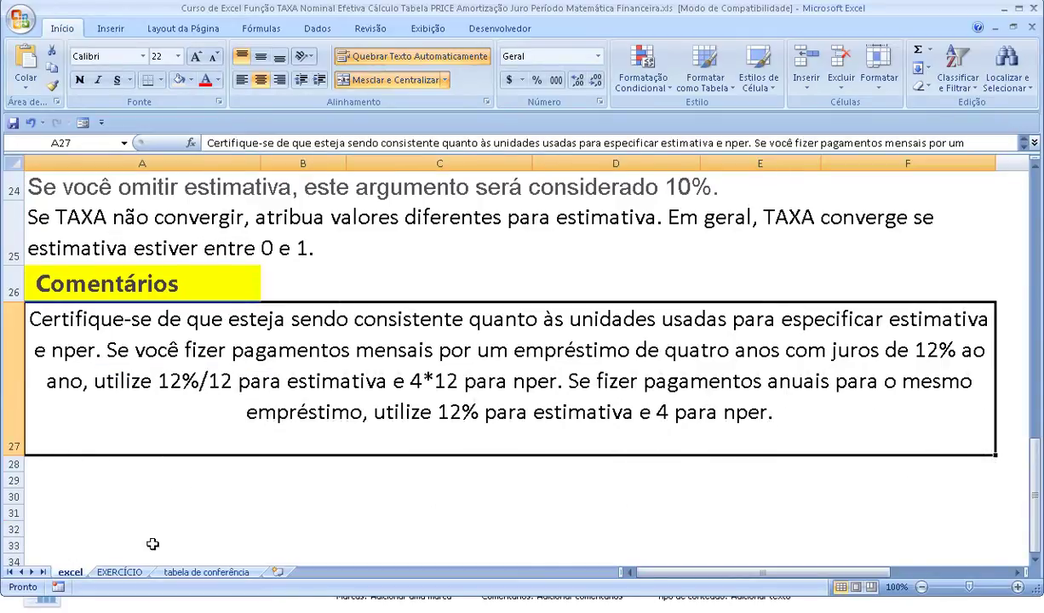
{"action": "left_click", "coordinate": [135, 578]}
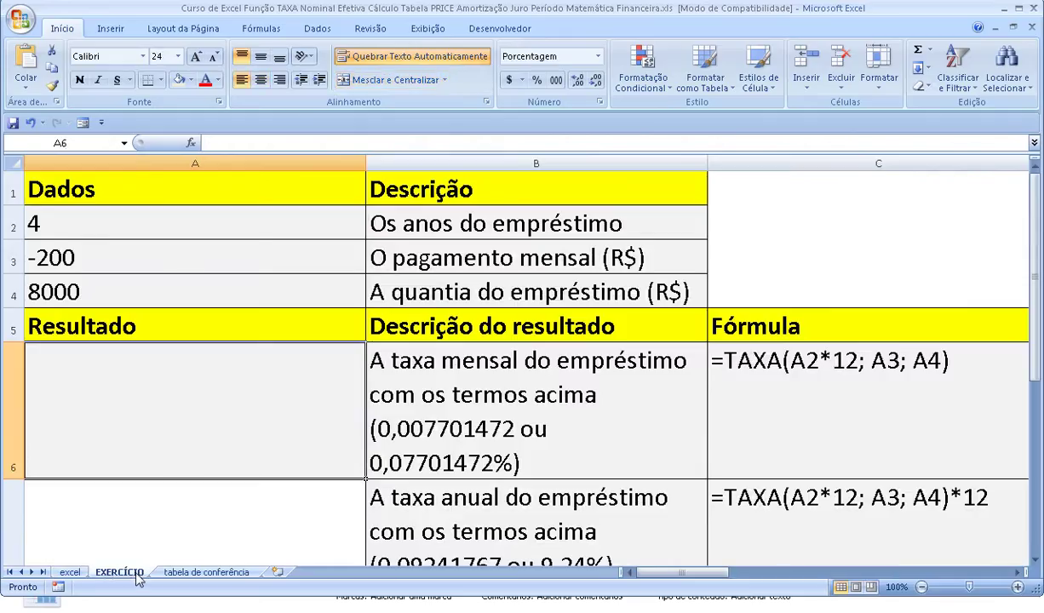
{"action": "left_click", "coordinate": [139, 221]}
{"action": "left_click", "coordinate": [392, 223]}
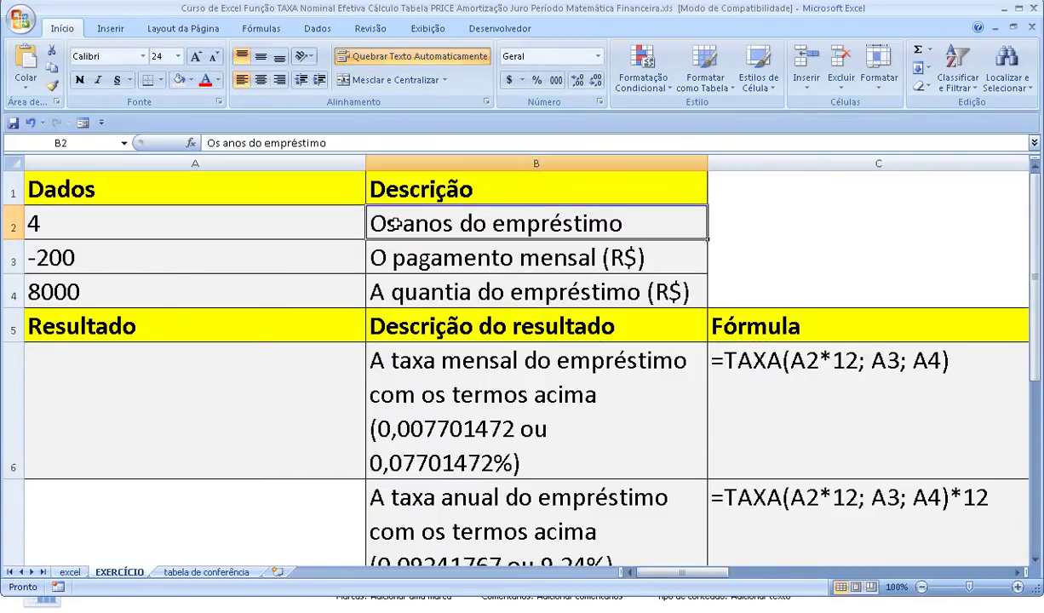
{"action": "left_click", "coordinate": [68, 238]}
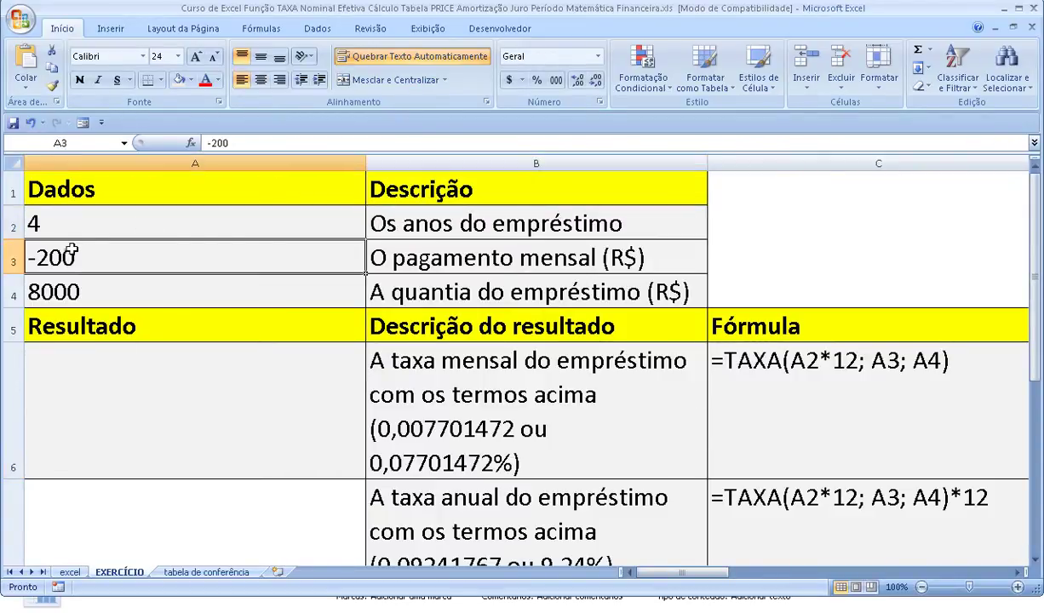
{"action": "left_click", "coordinate": [417, 257]}
{"action": "left_click", "coordinate": [68, 280]}
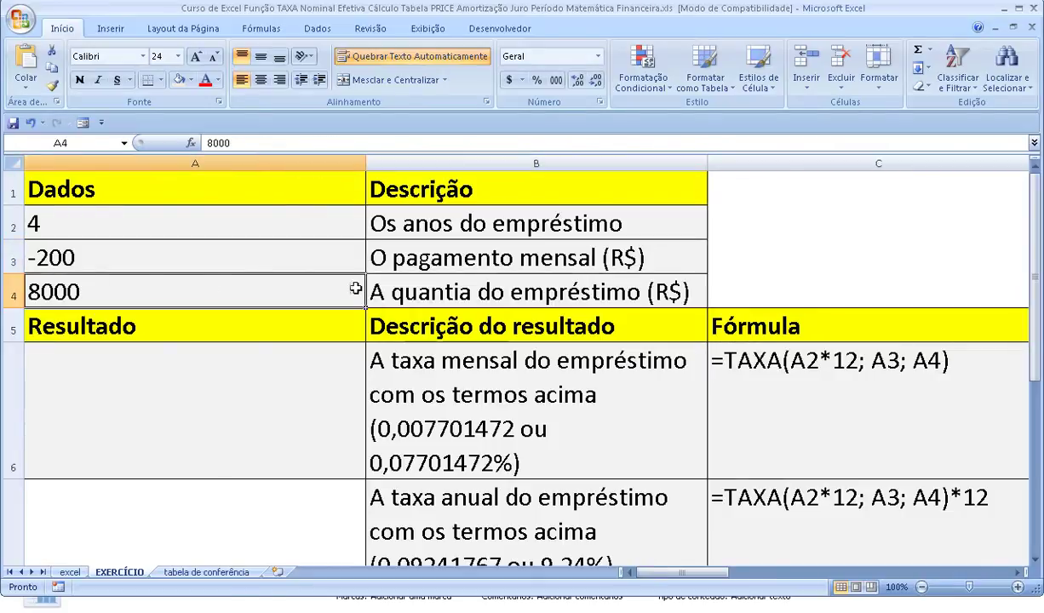
{"action": "left_click", "coordinate": [395, 294]}
{"action": "left_click", "coordinate": [66, 258]}
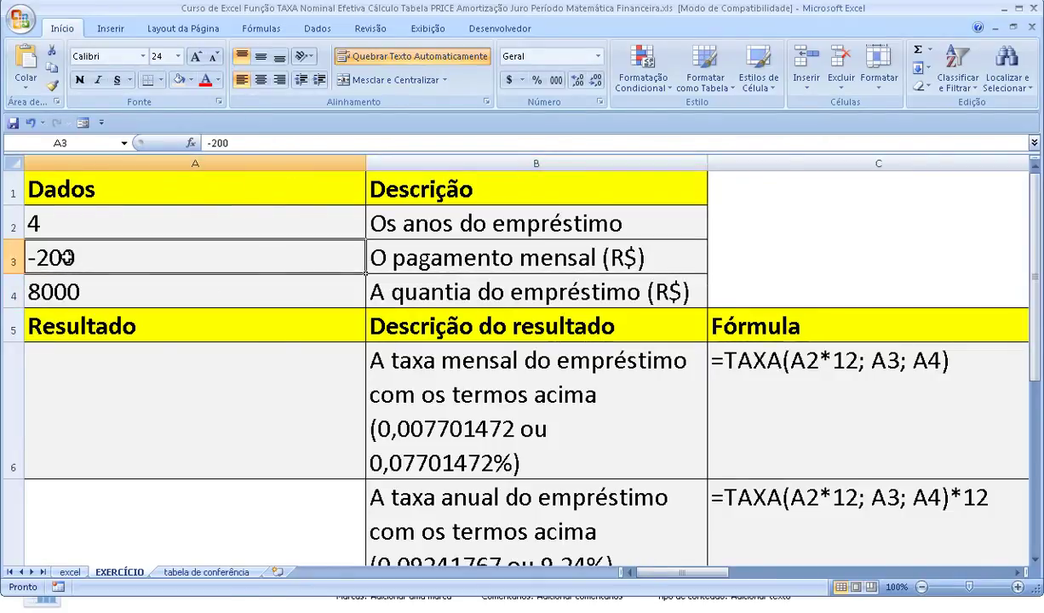
{"action": "left_click", "coordinate": [395, 265]}
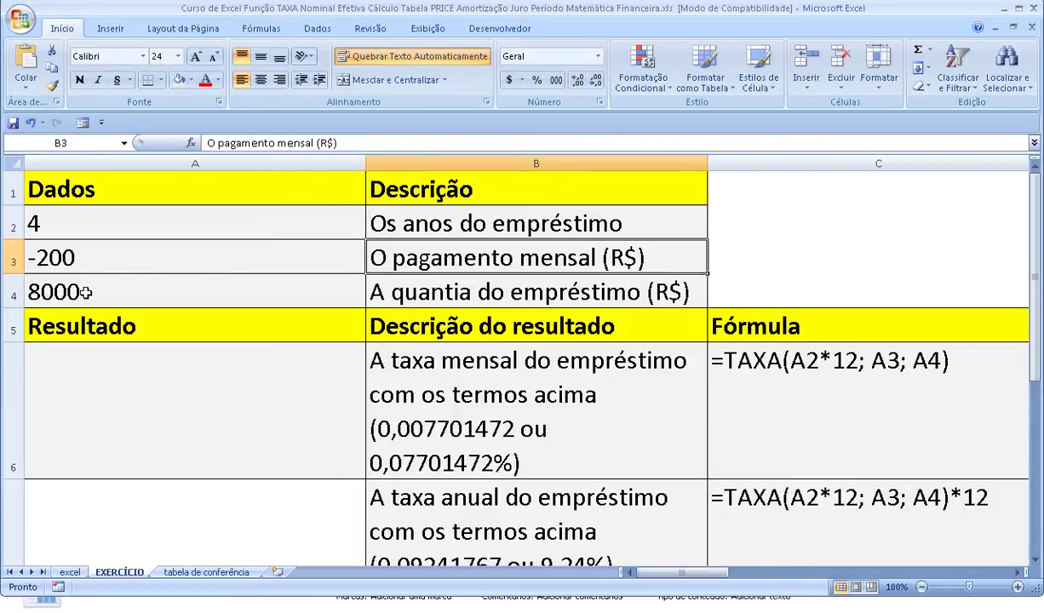
{"action": "left_click", "coordinate": [59, 281]}
{"action": "left_click", "coordinate": [393, 298]}
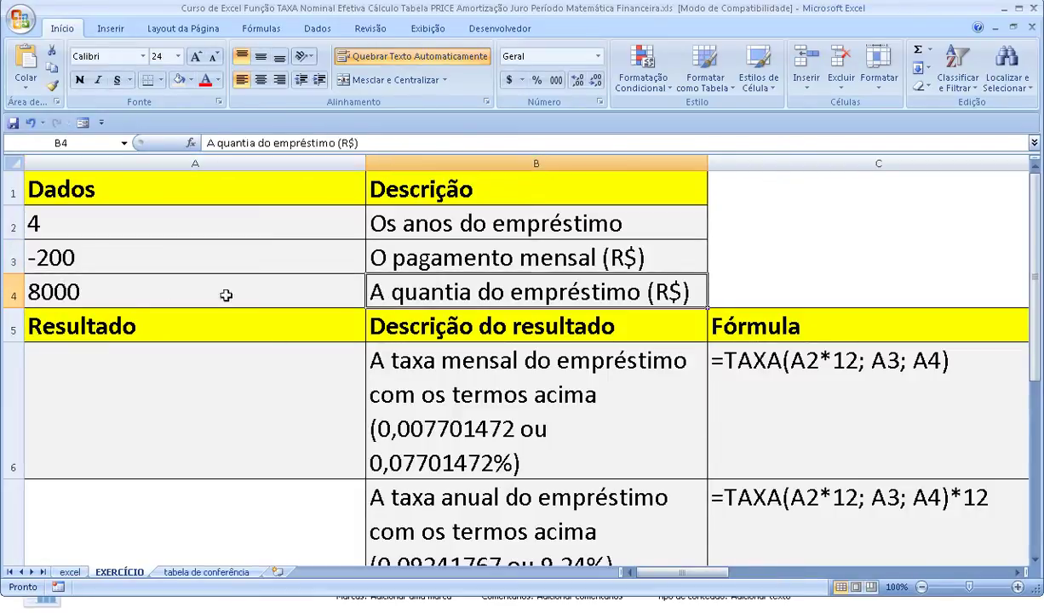
{"action": "left_click", "coordinate": [101, 284]}
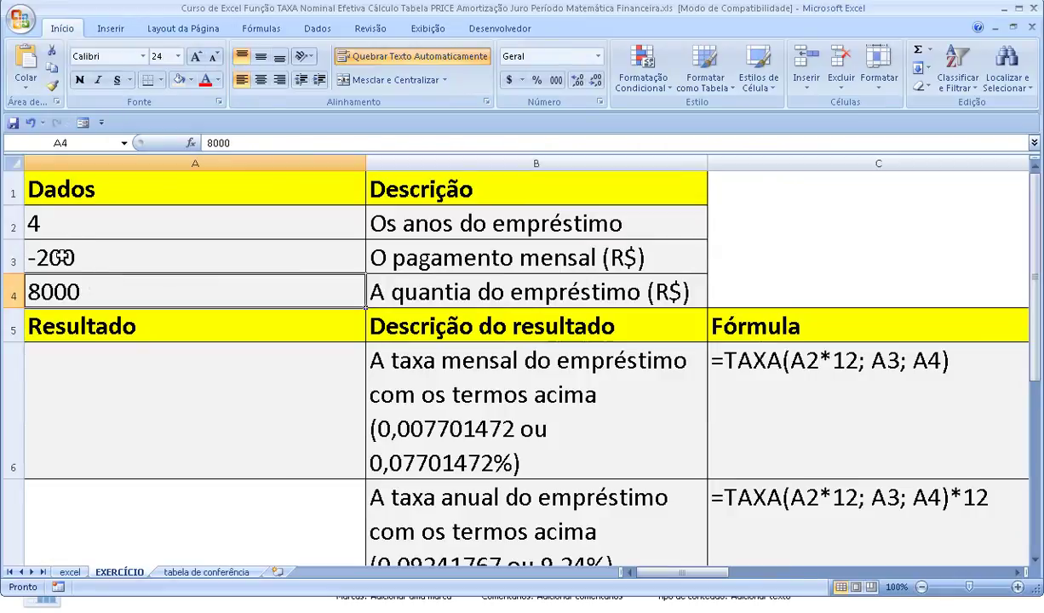
{"action": "left_click", "coordinate": [58, 247]}
{"action": "left_click", "coordinate": [60, 292]}
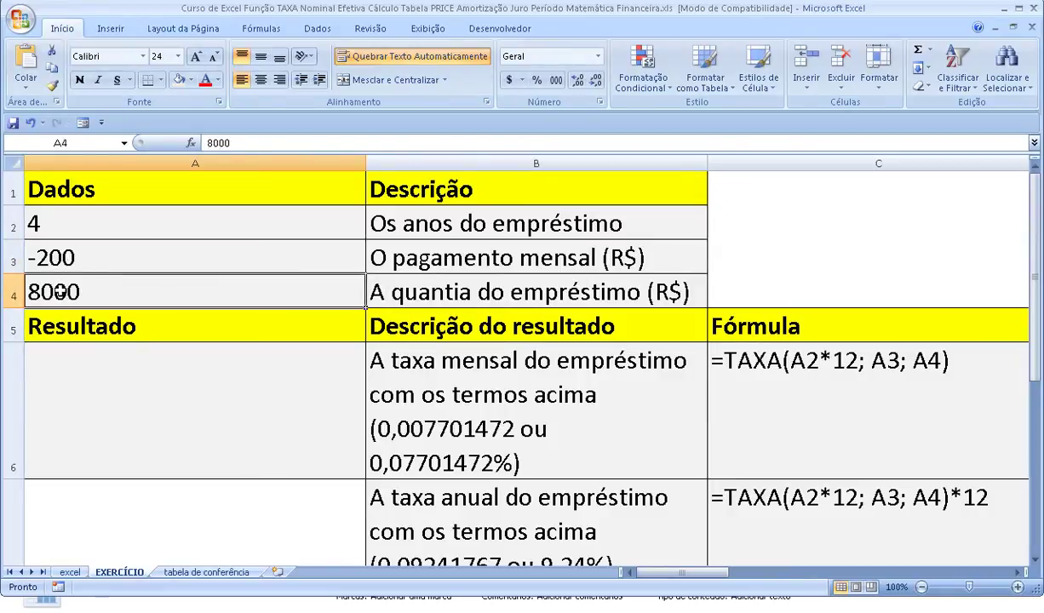
{"action": "left_click", "coordinate": [58, 245]}
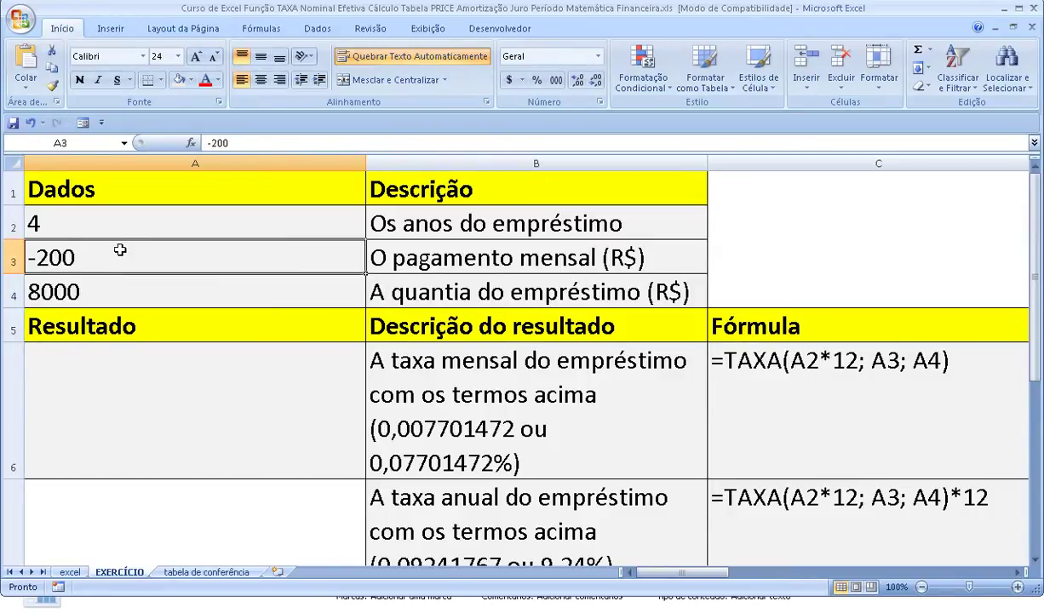
{"action": "left_click", "coordinate": [124, 376]}
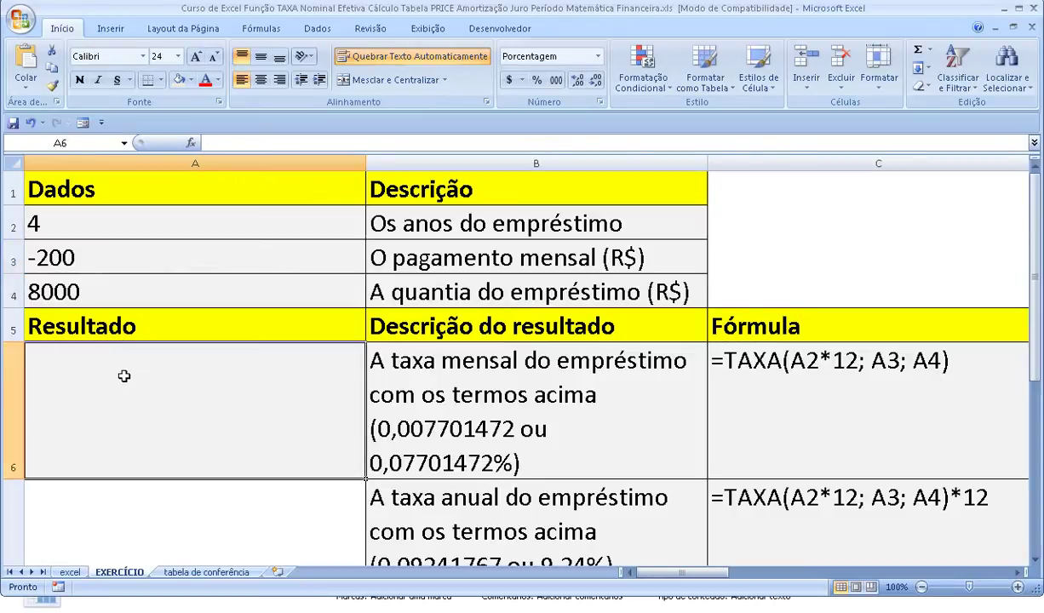
Enter =TAXA(A2;A3;A4) in cell A6.
{"action": "type", "text": "="}
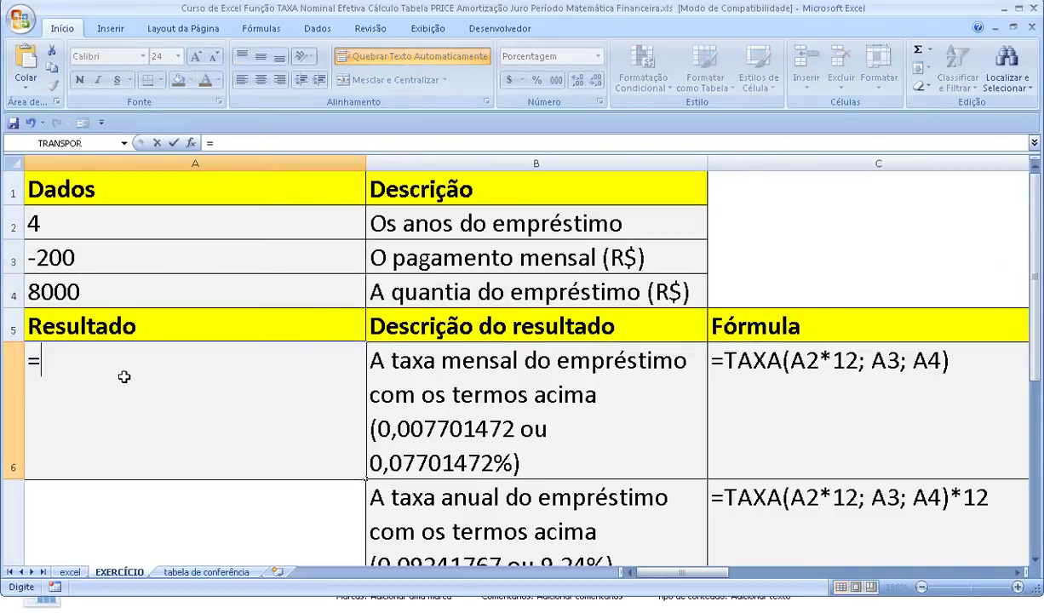
{"action": "type", "text": "tax"}
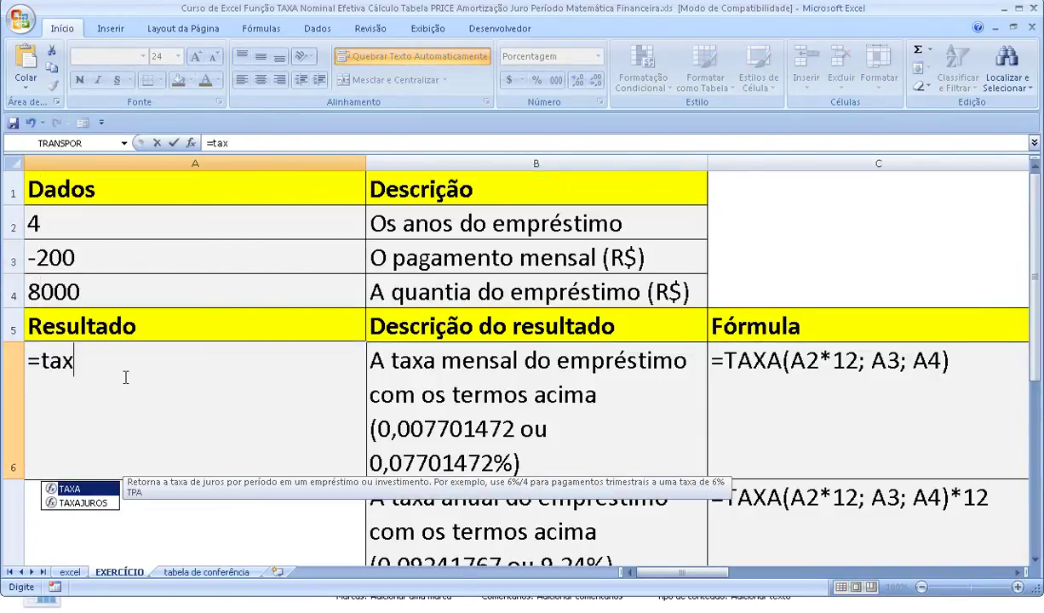
{"action": "double_click", "coordinate": [72, 489]}
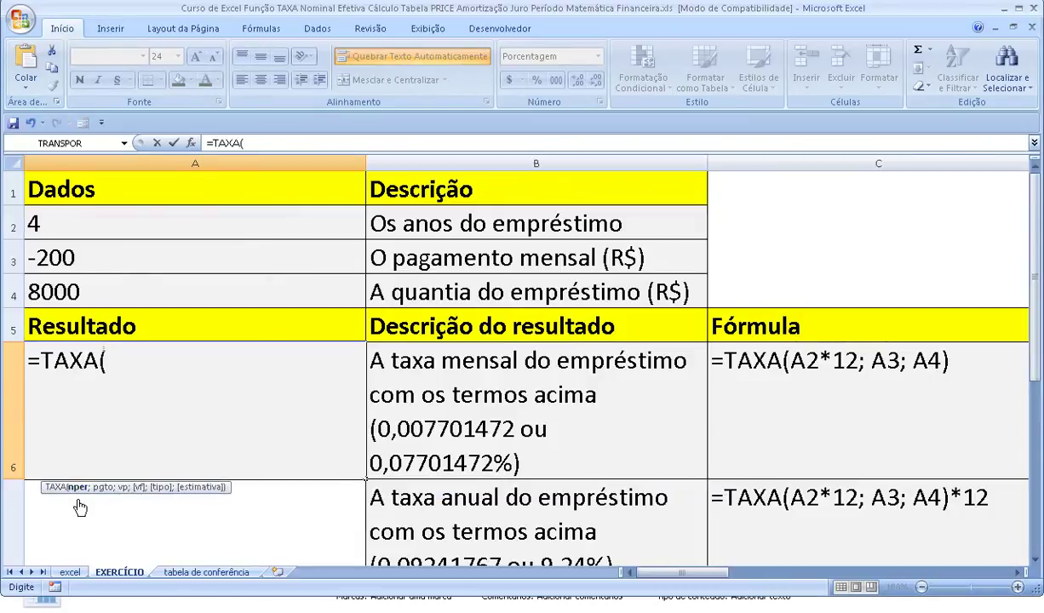
{"action": "left_click", "coordinate": [58, 219]}
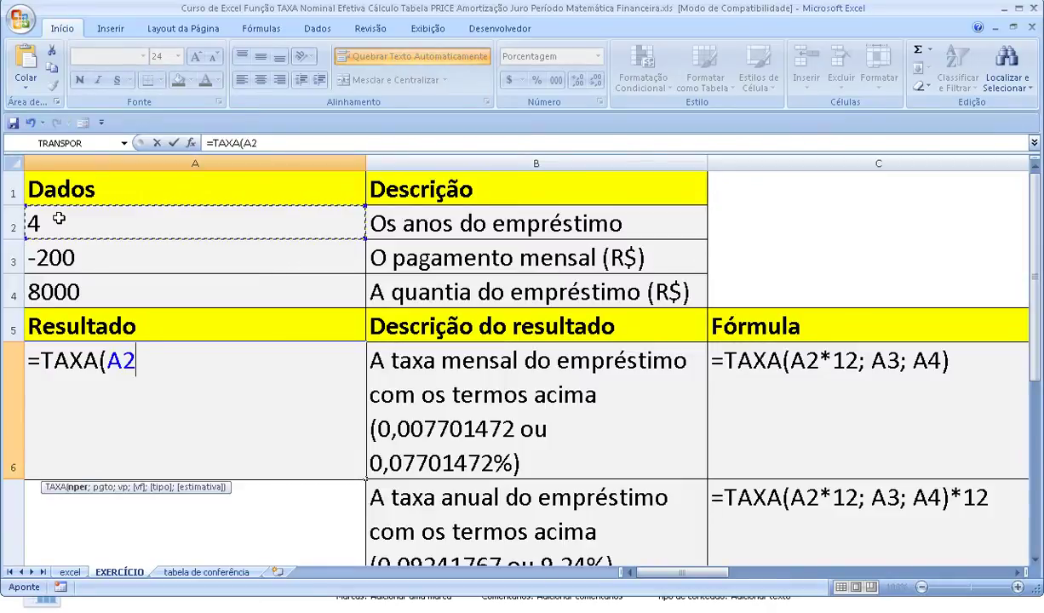
{"action": "type", "text": ";"}
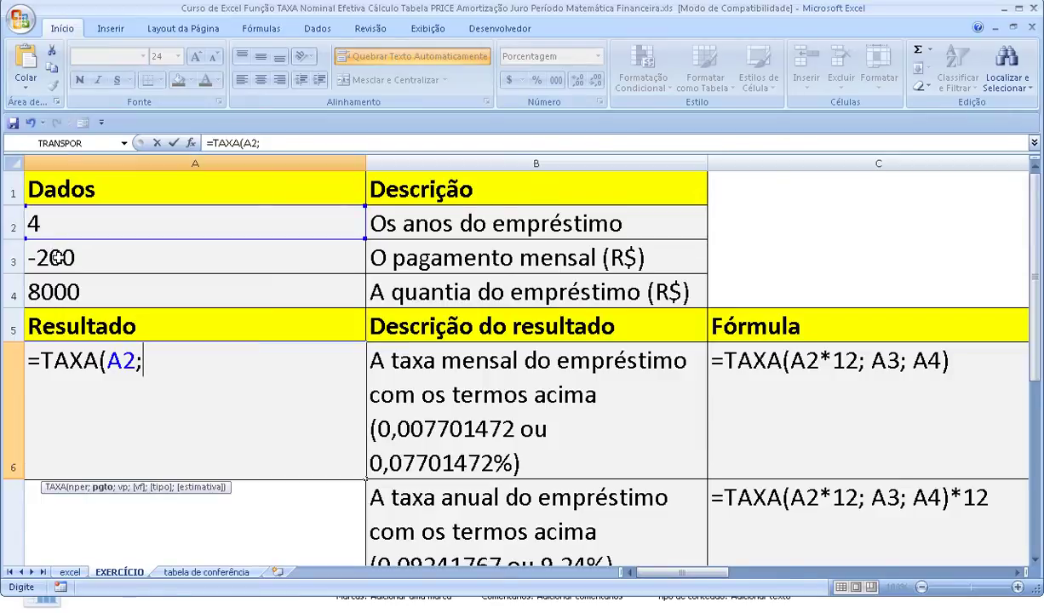
{"action": "left_click", "coordinate": [58, 256]}
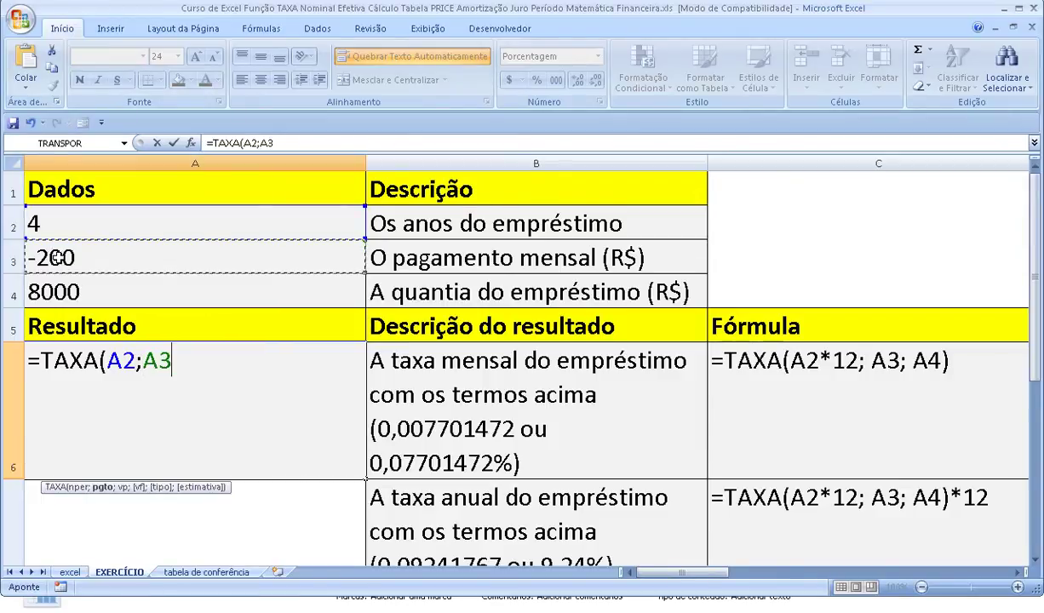
{"action": "type", "text": ";"}
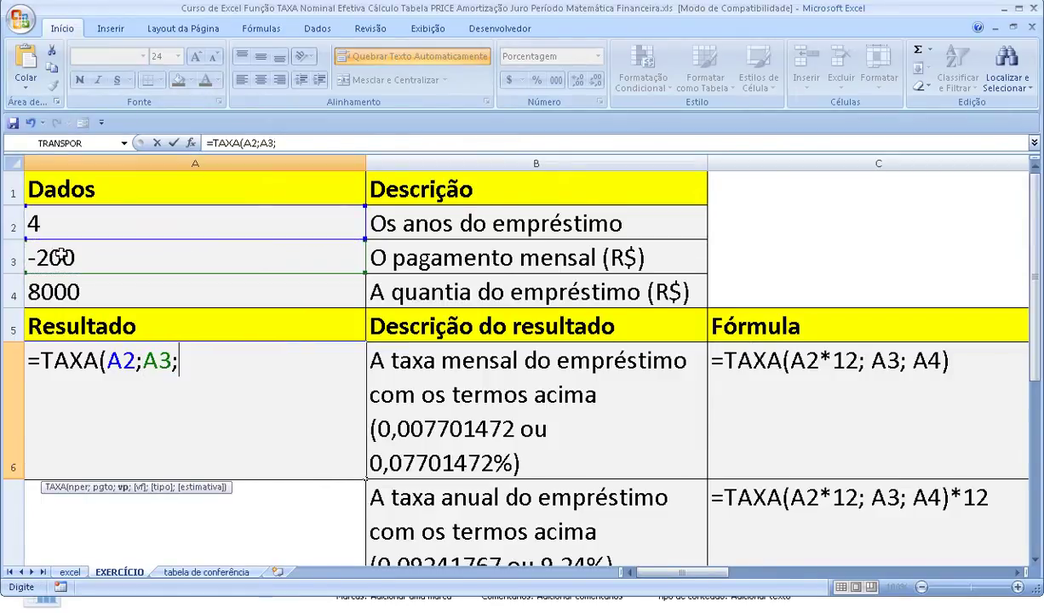
{"action": "left_click", "coordinate": [58, 291]}
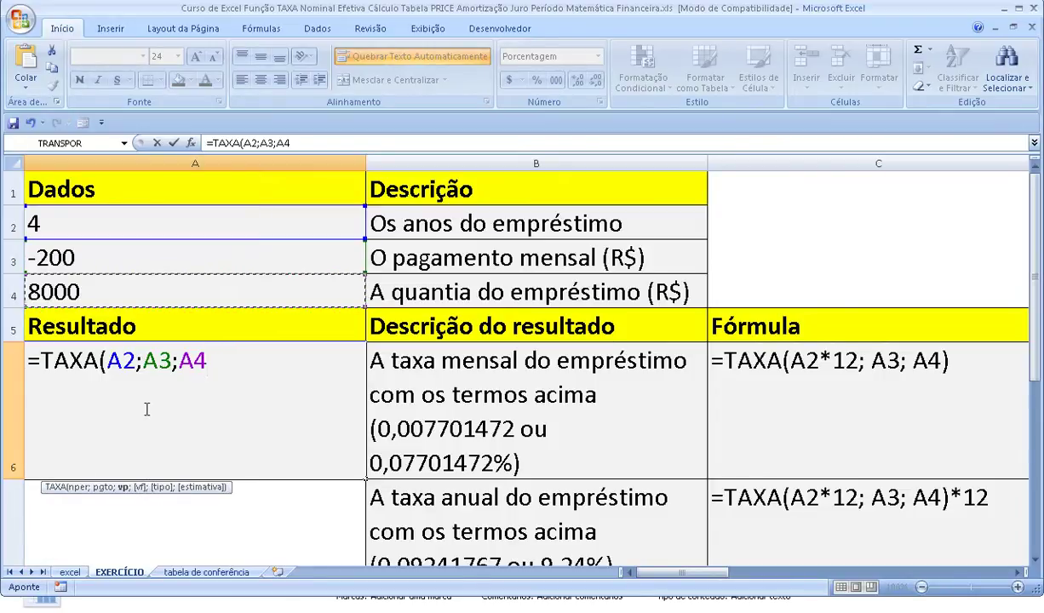
{"action": "type", "text": ")"}
{"action": "key", "text": "Return"}
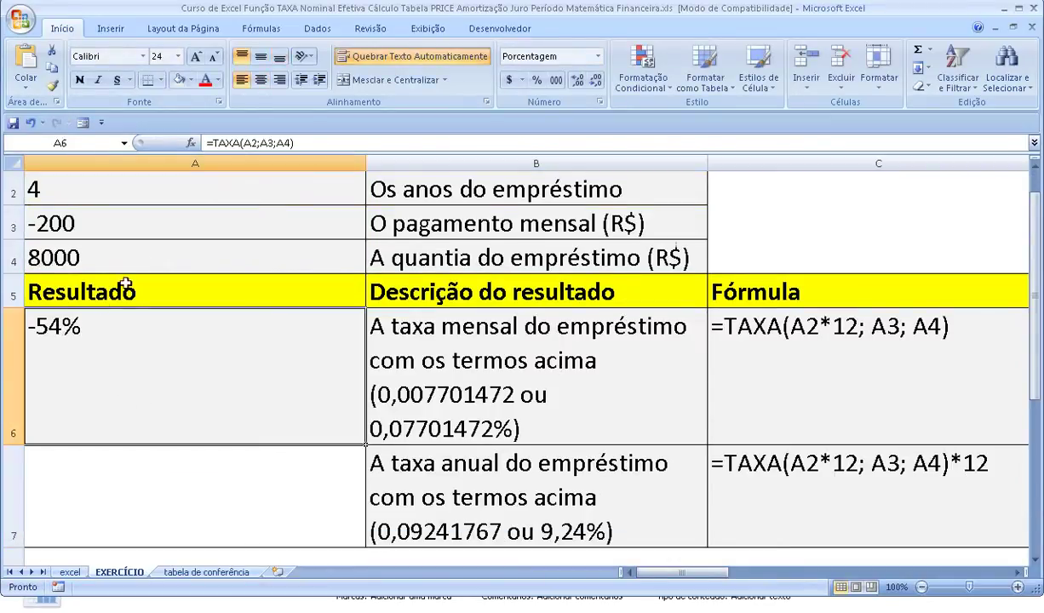
Change the A6 formula to =TAXA(A2*12;A3;A4), giving a 1% monthly rate.
{"action": "left_click", "coordinate": [258, 143]}
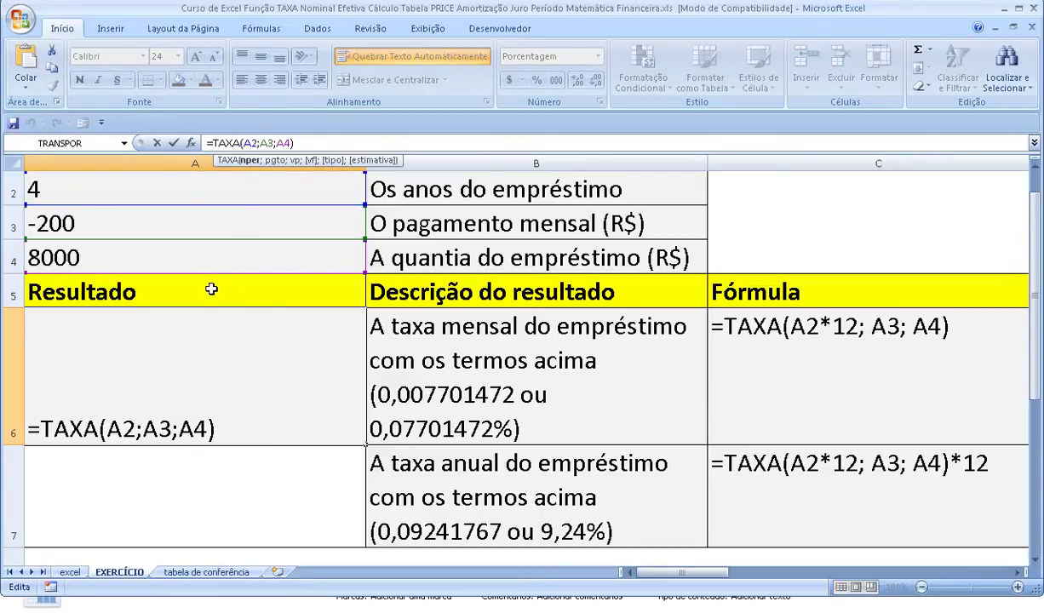
{"action": "type", "text": "*12"}
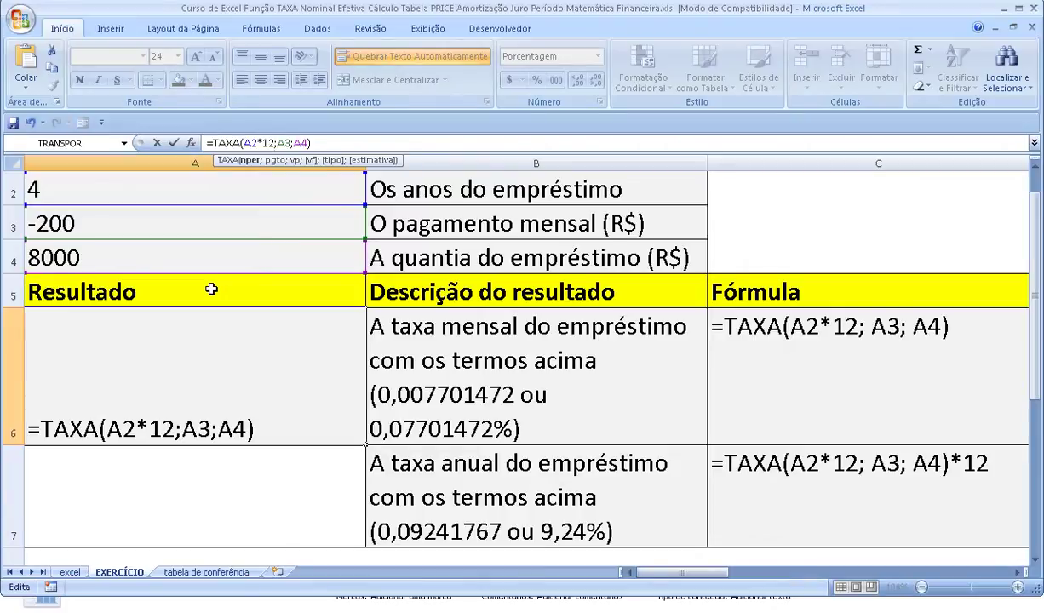
{"action": "key", "text": "Return"}
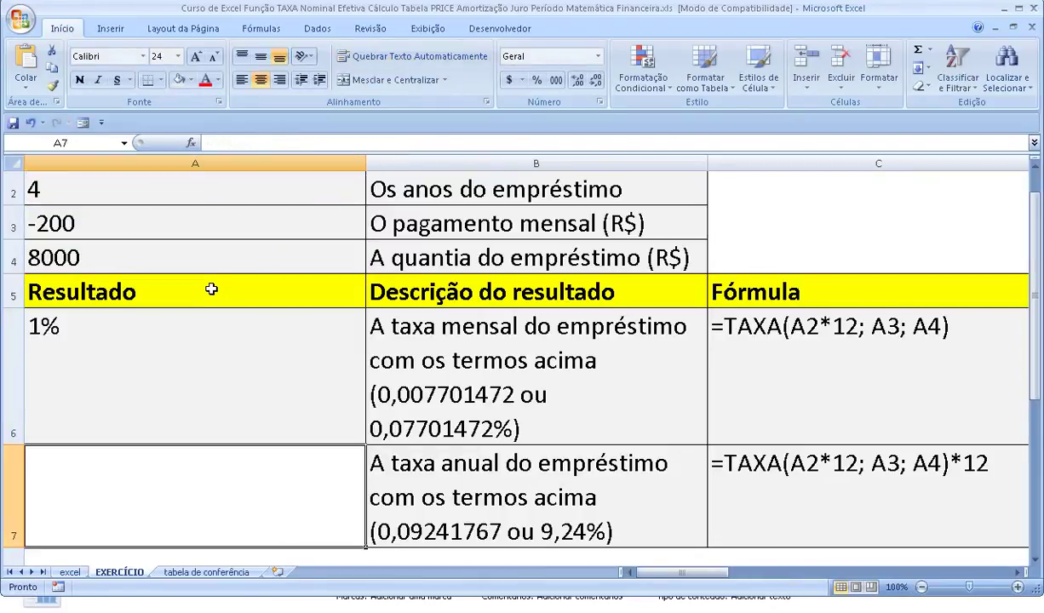
{"action": "left_click", "coordinate": [76, 327]}
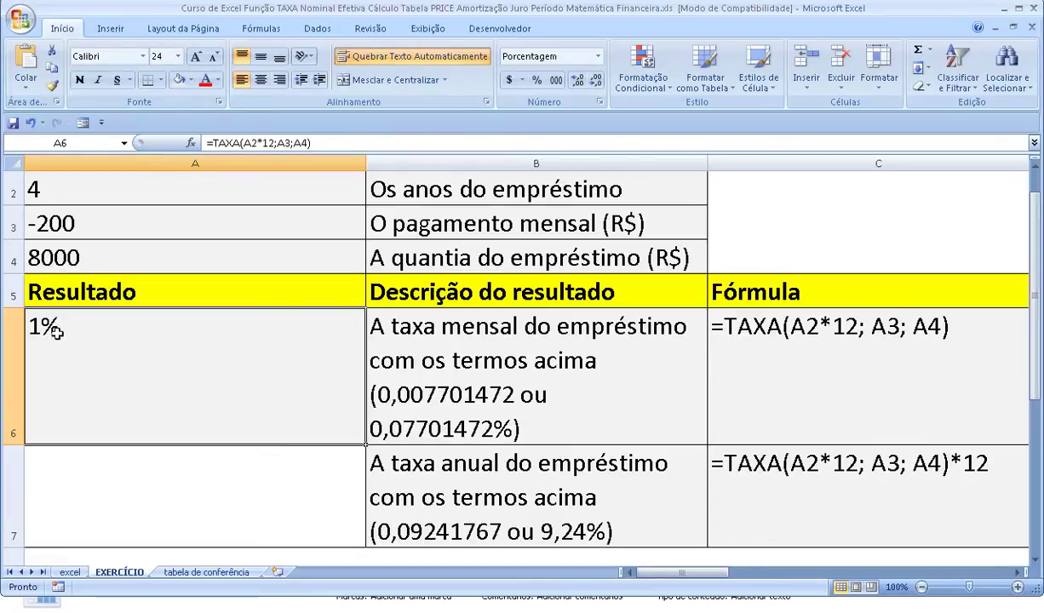
{"action": "left_click", "coordinate": [555, 83]}
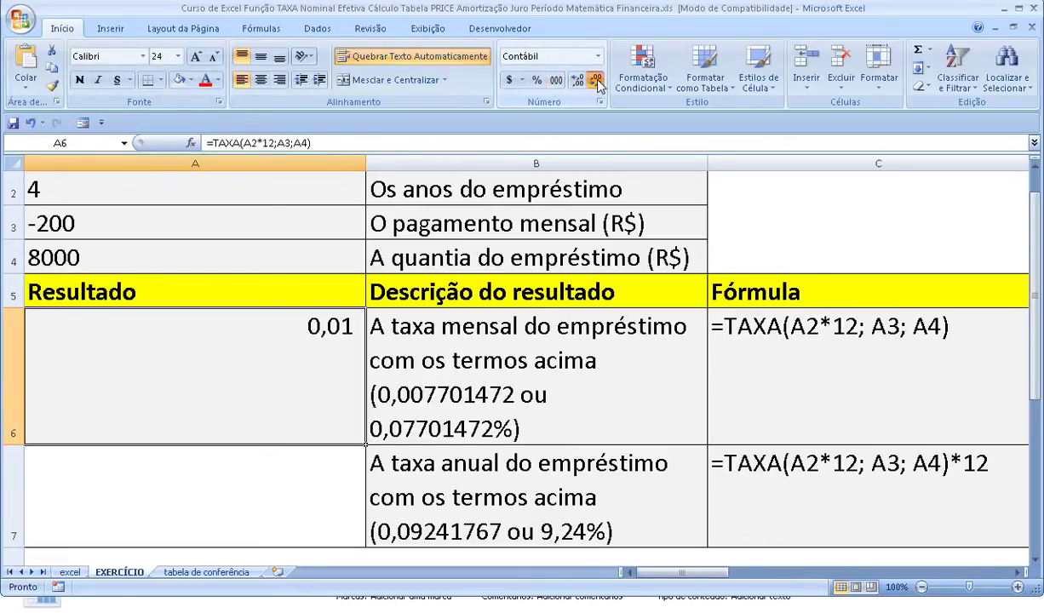
{"action": "left_click", "coordinate": [578, 82]}
{"action": "double_click", "coordinate": [580, 83]}
{"action": "double_click", "coordinate": [579, 83]}
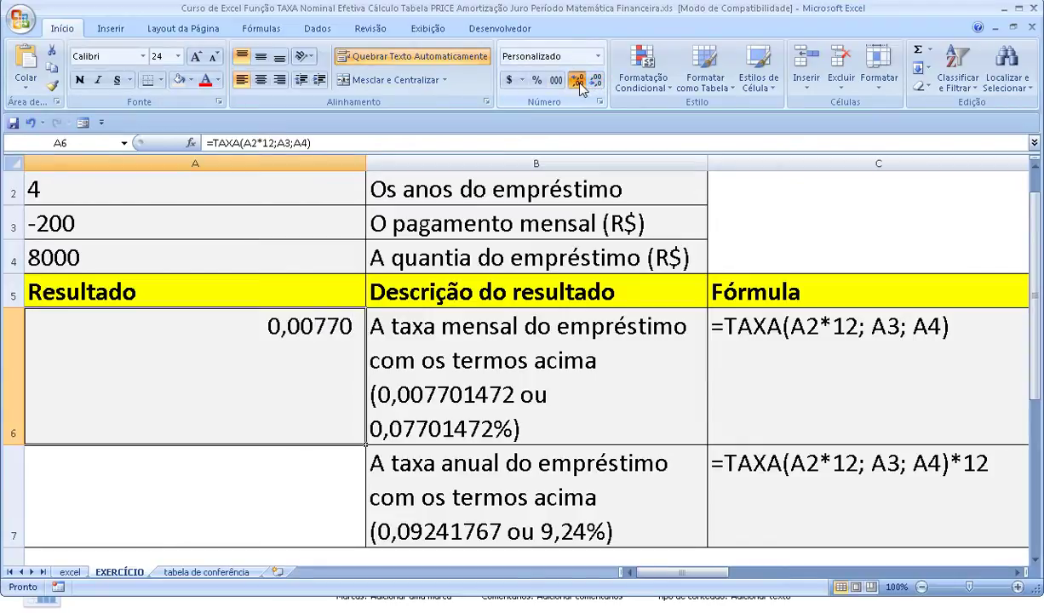
{"action": "triple_click", "coordinate": [579, 83]}
{"action": "double_click", "coordinate": [579, 82]}
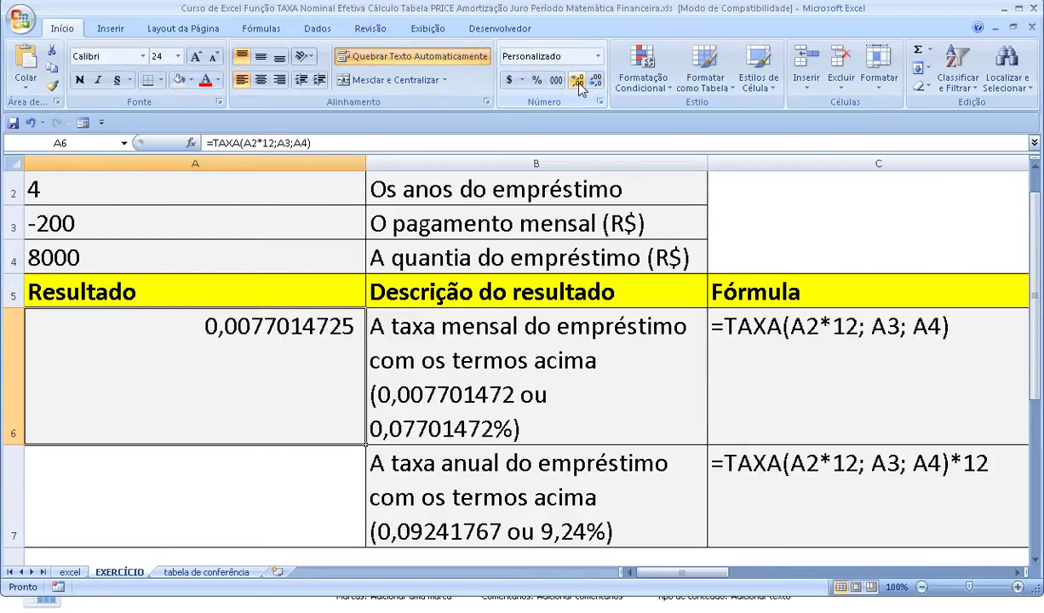
{"action": "left_click", "coordinate": [578, 82]}
{"action": "left_click", "coordinate": [579, 82]}
{"action": "double_click", "coordinate": [579, 82]}
{"action": "left_click", "coordinate": [578, 82]}
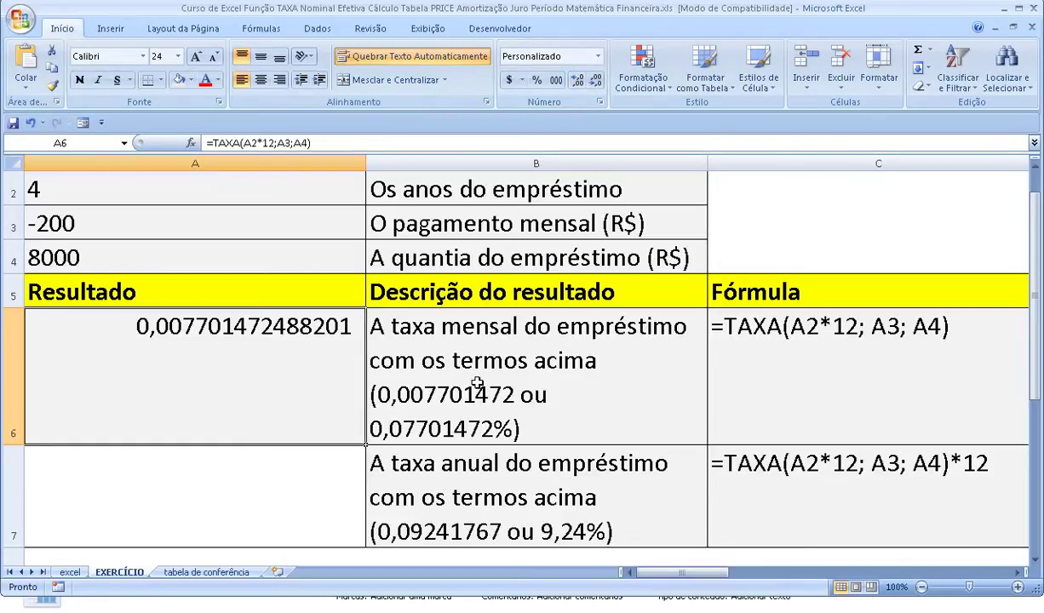
{"action": "scroll", "coordinate": [479, 383], "scroll_direction": "down", "scroll_amount": 1}
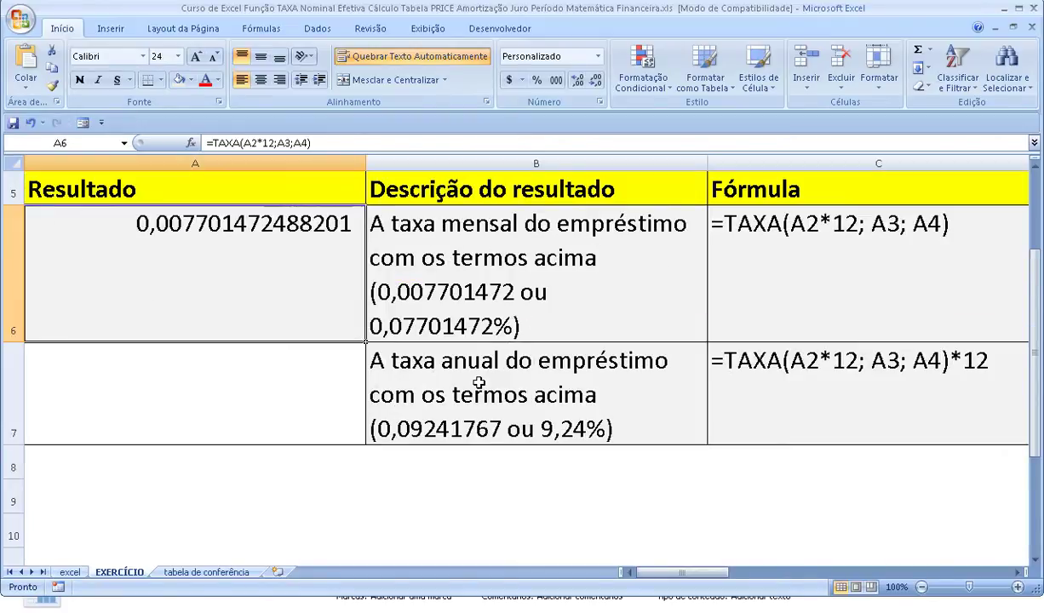
Enter =TAXA(A2;A3;A4)*12 in A7, which returns -6,500450128.
{"action": "left_click", "coordinate": [301, 387]}
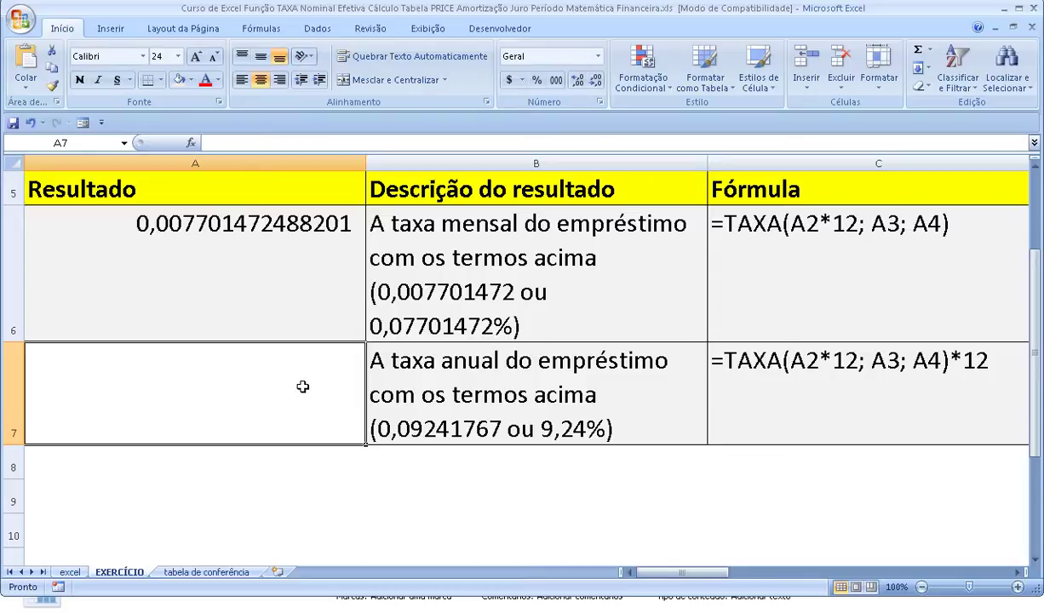
{"action": "type", "text": "="}
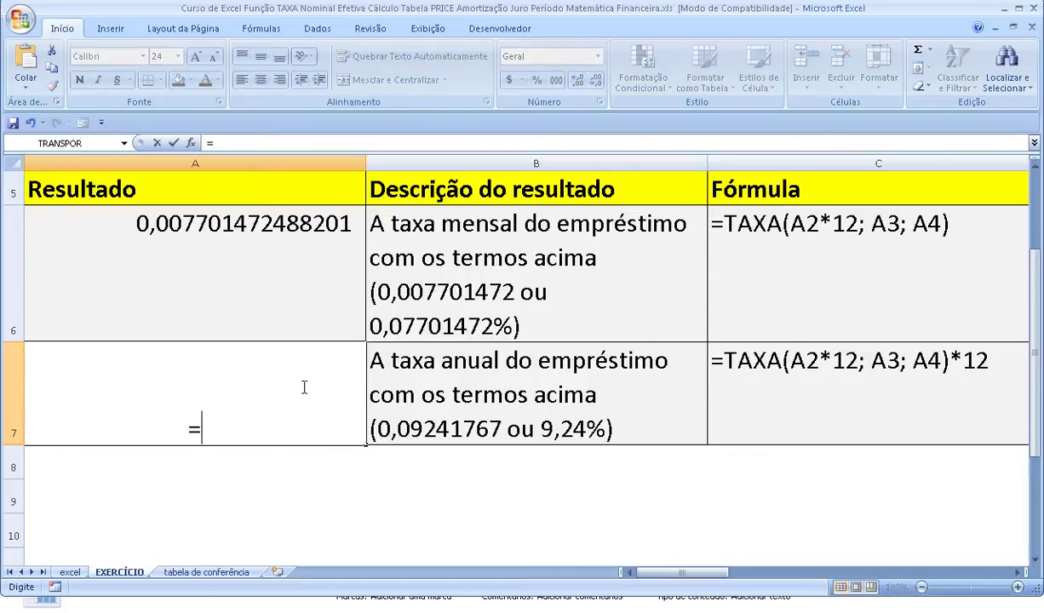
{"action": "type", "text": "taxa("}
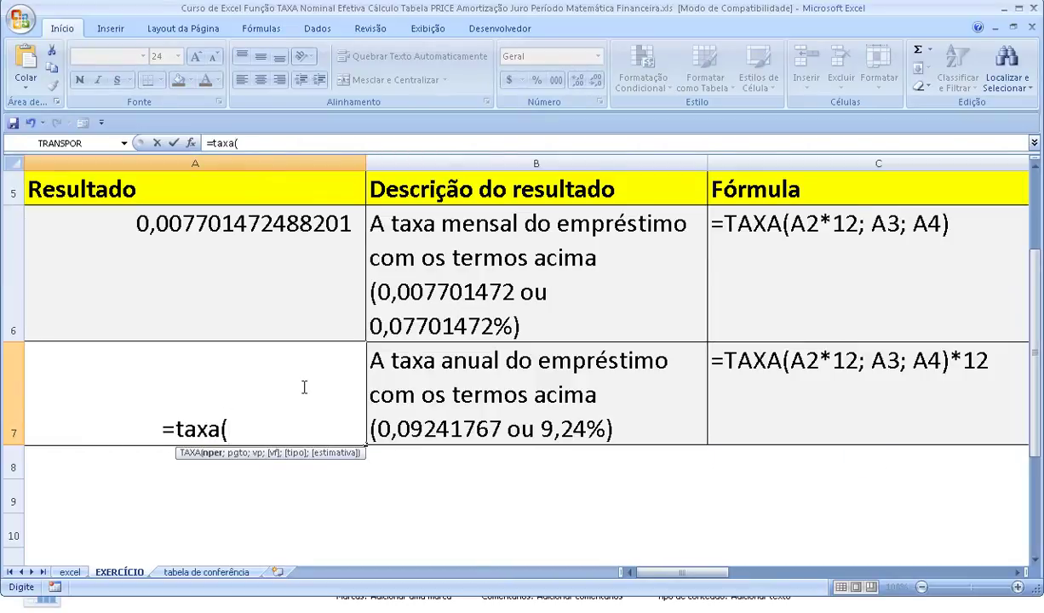
{"action": "scroll", "coordinate": [296, 348], "scroll_direction": "up", "scroll_amount": 2}
{"action": "left_click", "coordinate": [130, 224]}
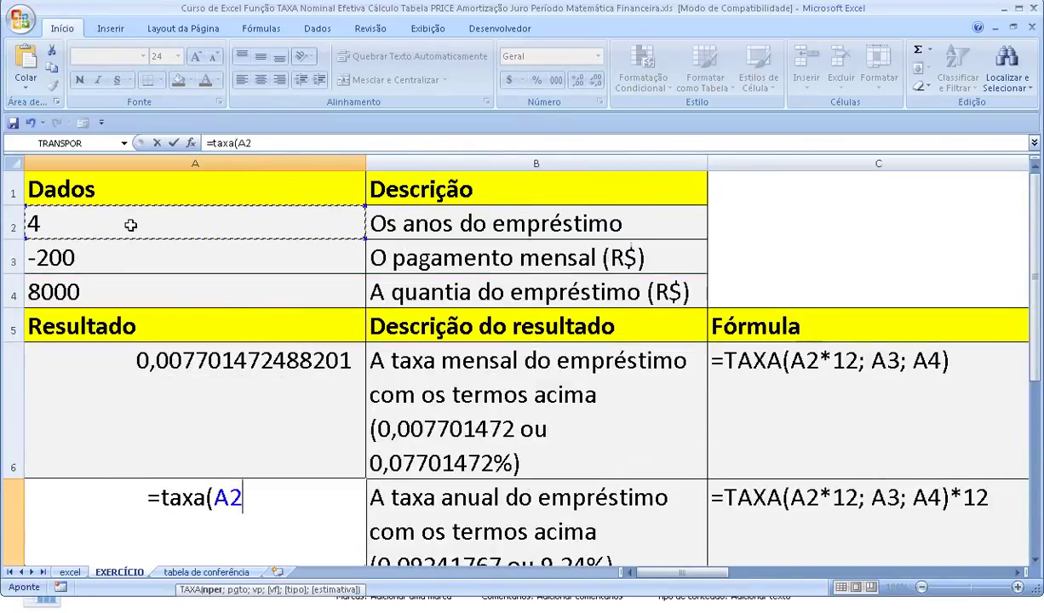
{"action": "type", "text": ";"}
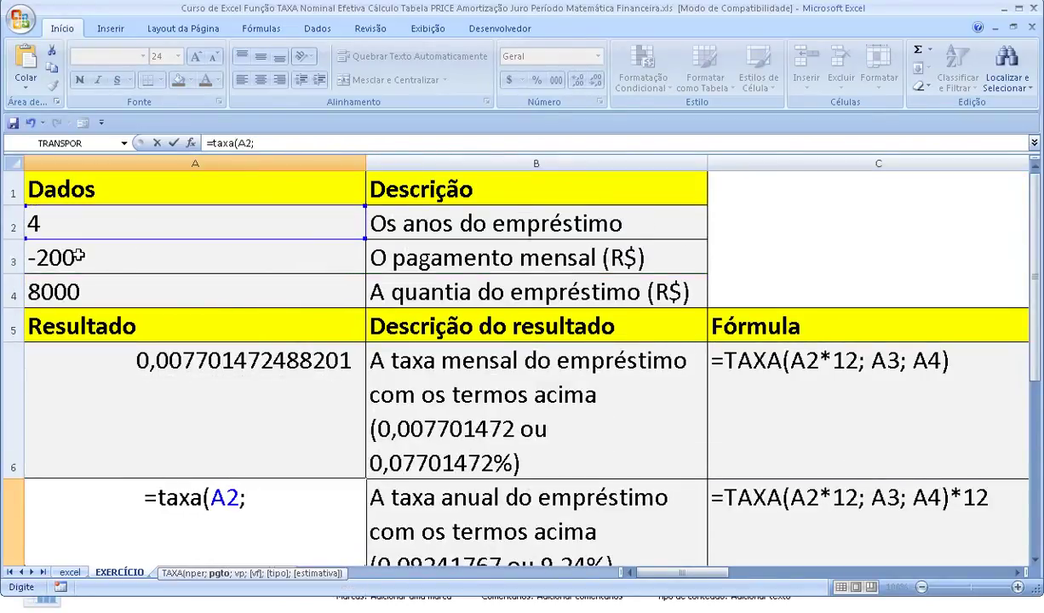
{"action": "left_click", "coordinate": [78, 255]}
{"action": "type", "text": ";"}
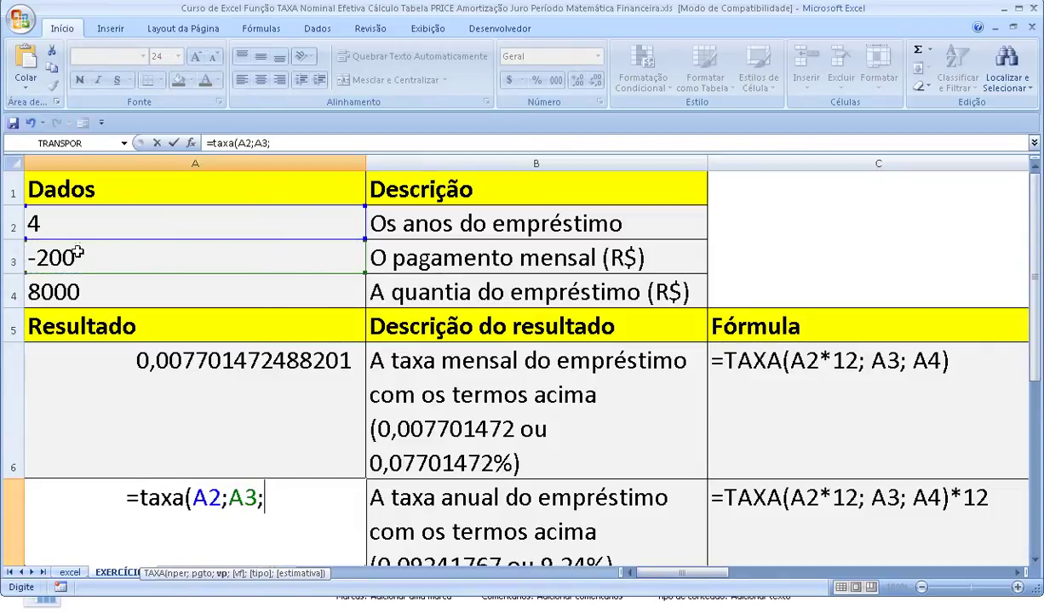
{"action": "left_click", "coordinate": [92, 289]}
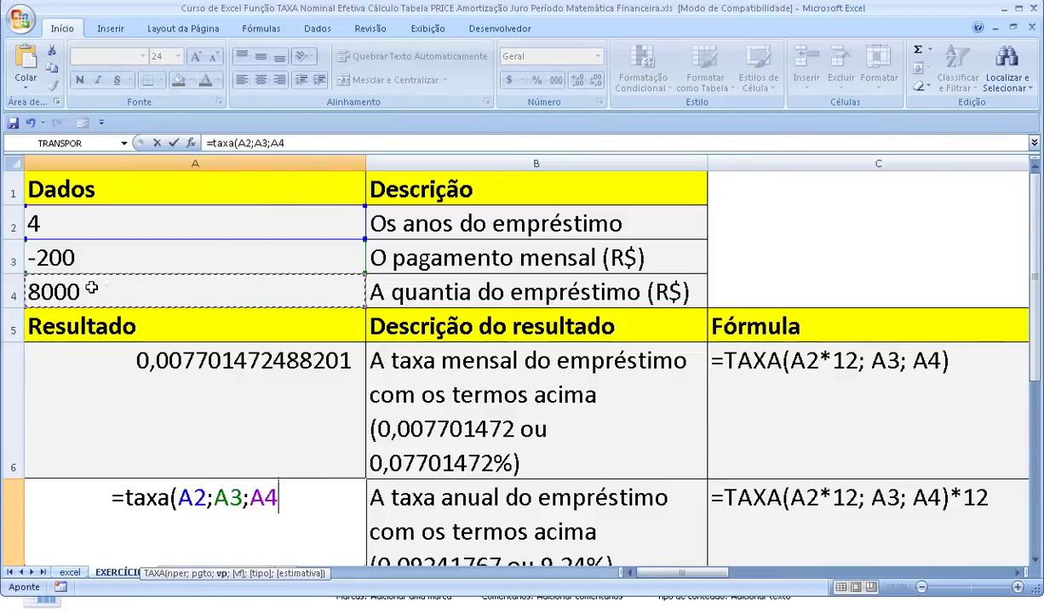
{"action": "type", "text": ")"}
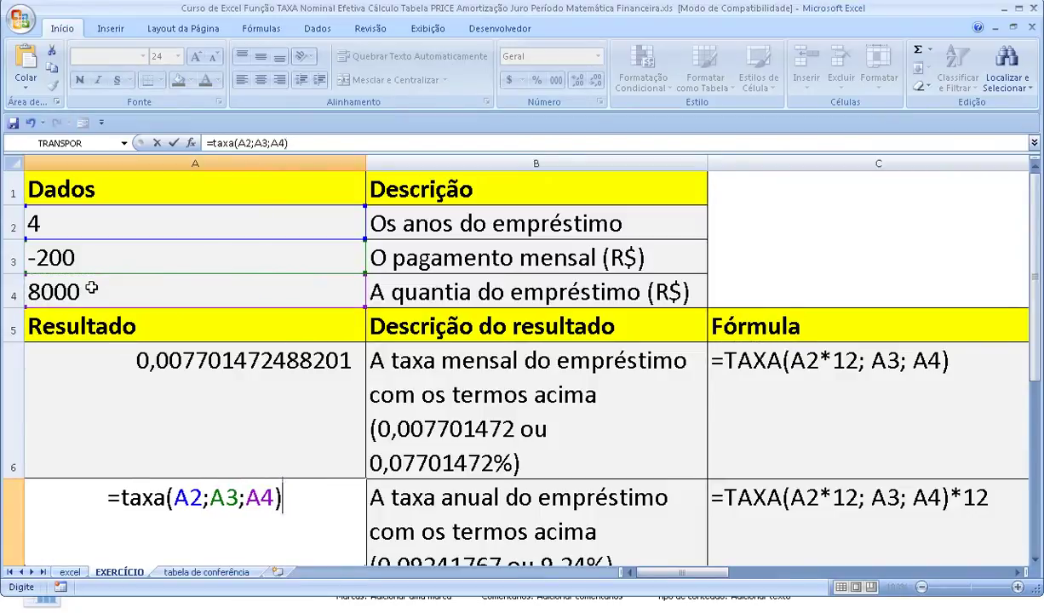
{"action": "type", "text": "*"}
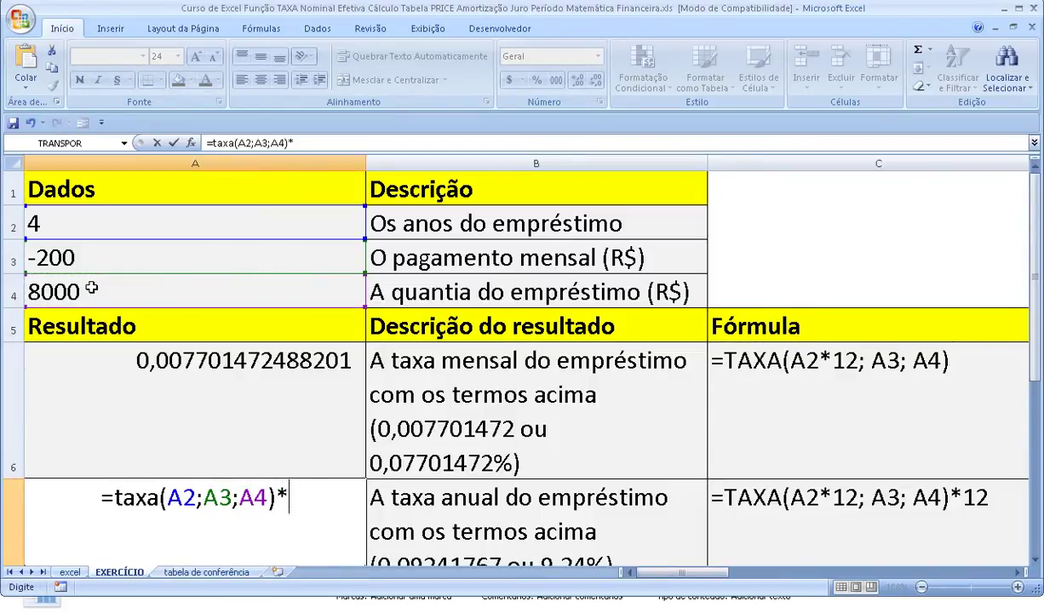
{"action": "type", "text": "12"}
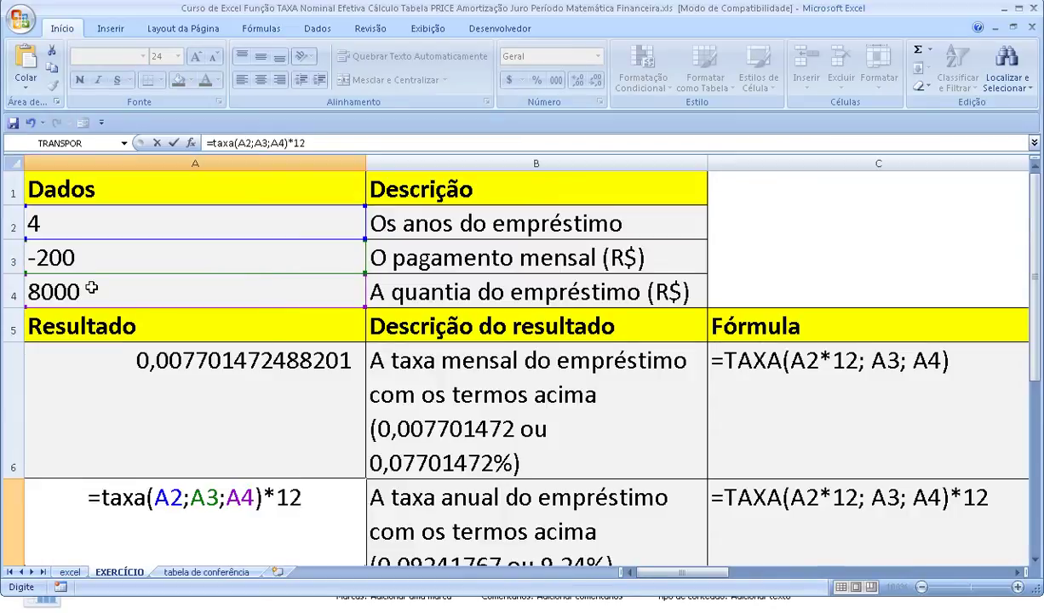
{"action": "key", "text": "Return"}
Change A7 to =TAXA(A2*12;A3;A4)*12 so the annual rate becomes 0,09241767.
{"action": "left_click", "coordinate": [125, 443]}
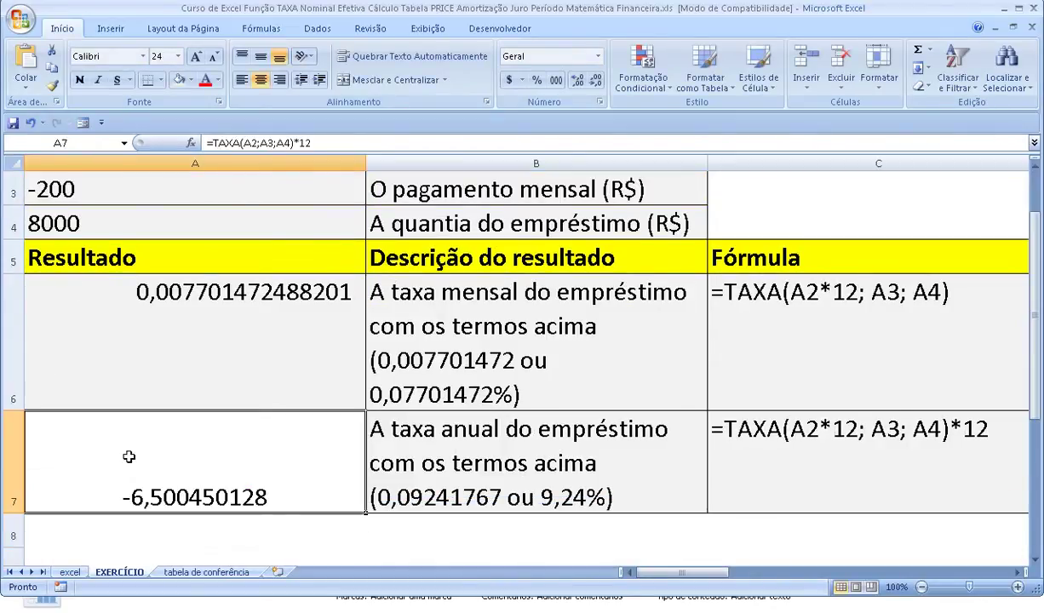
{"action": "left_click", "coordinate": [256, 144]}
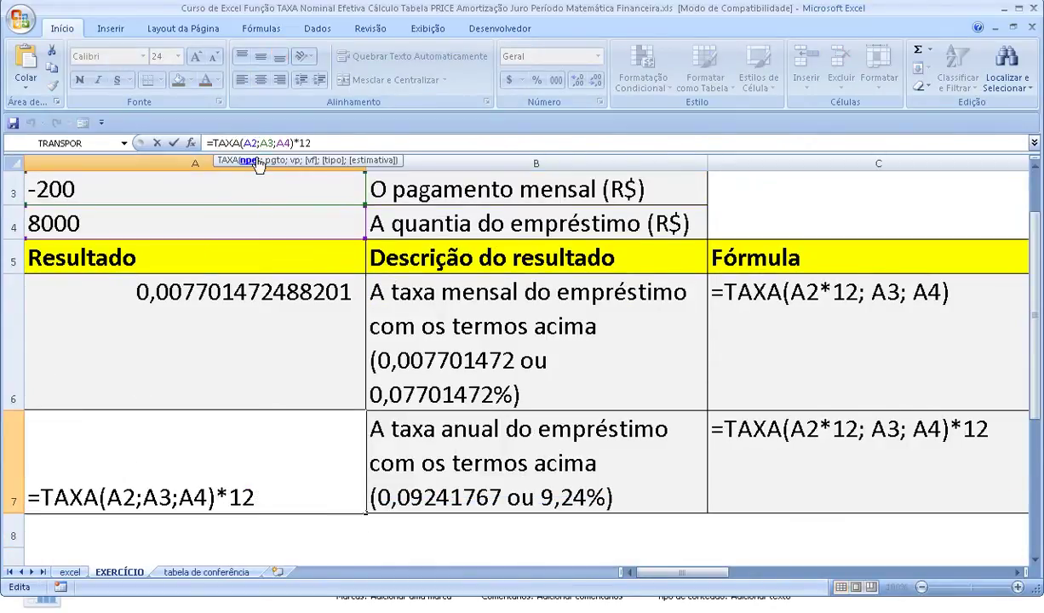
{"action": "type", "text": "*"}
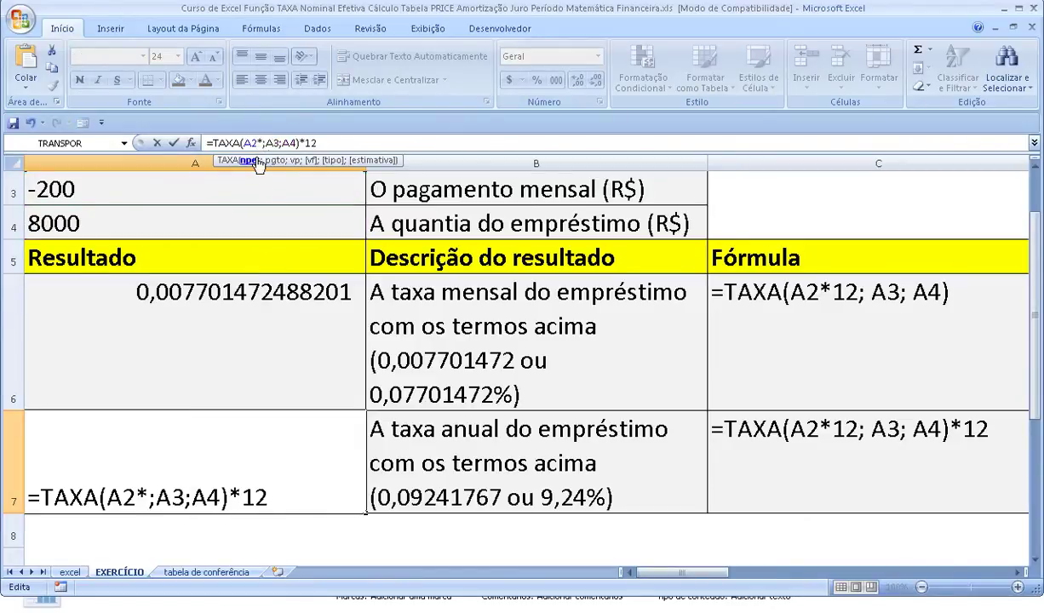
{"action": "type", "text": "12"}
{"action": "key", "text": "Return"}
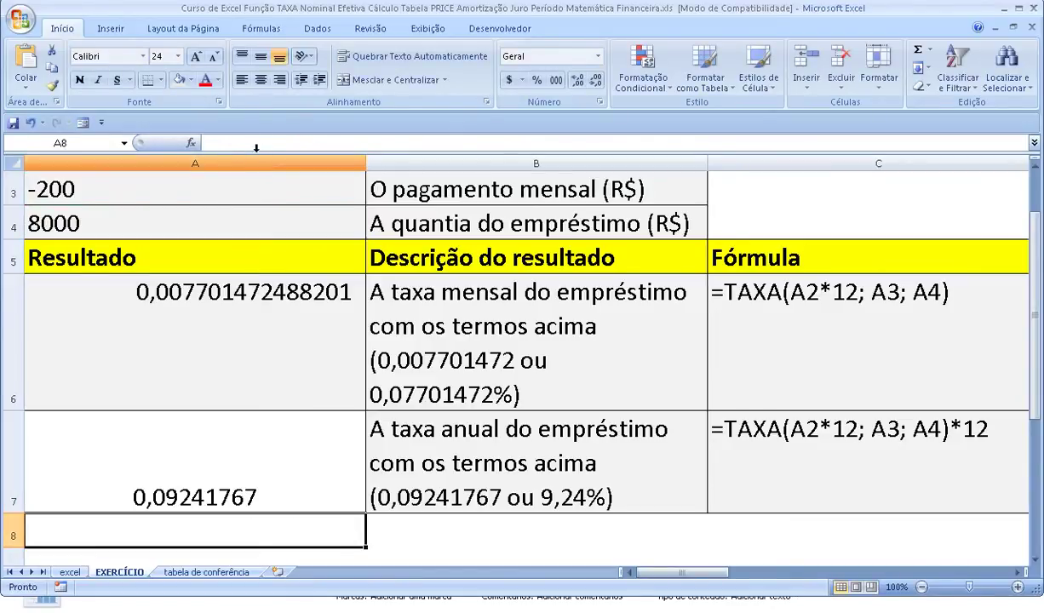
{"action": "left_click", "coordinate": [285, 447]}
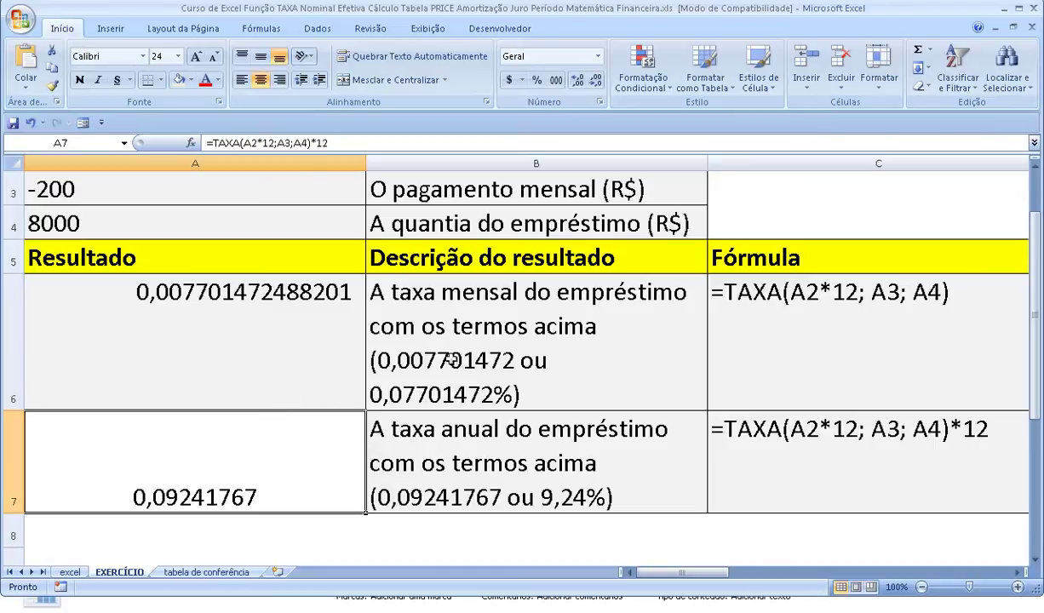
{"action": "scroll", "coordinate": [333, 247], "scroll_direction": "up", "scroll_amount": 1}
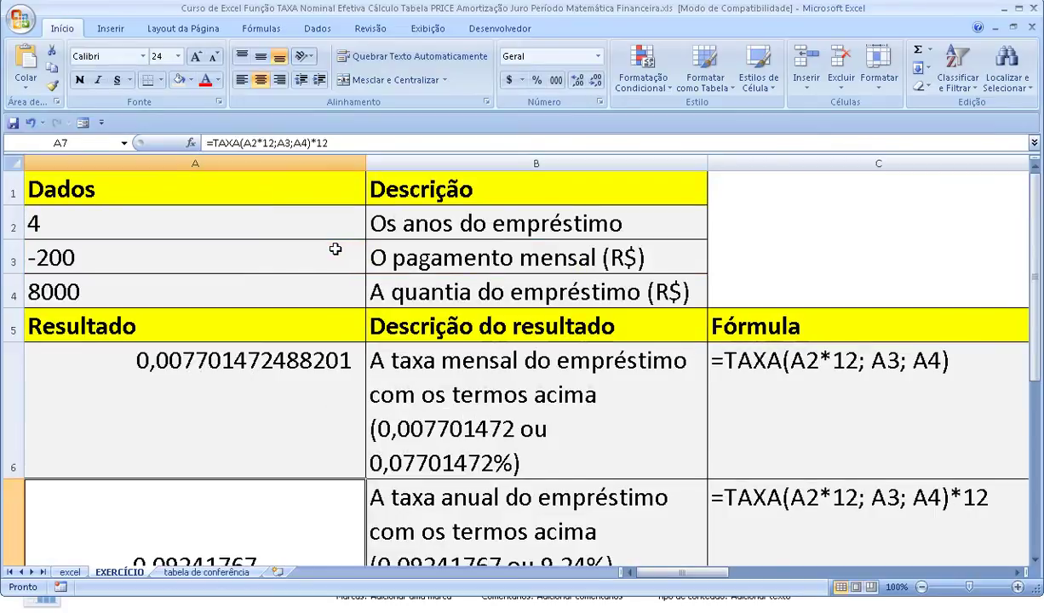
{"action": "scroll", "coordinate": [331, 248], "scroll_direction": "down", "scroll_amount": 2}
{"action": "scroll", "coordinate": [331, 247], "scroll_direction": "up", "scroll_amount": 2}
{"action": "left_click", "coordinate": [245, 572]}
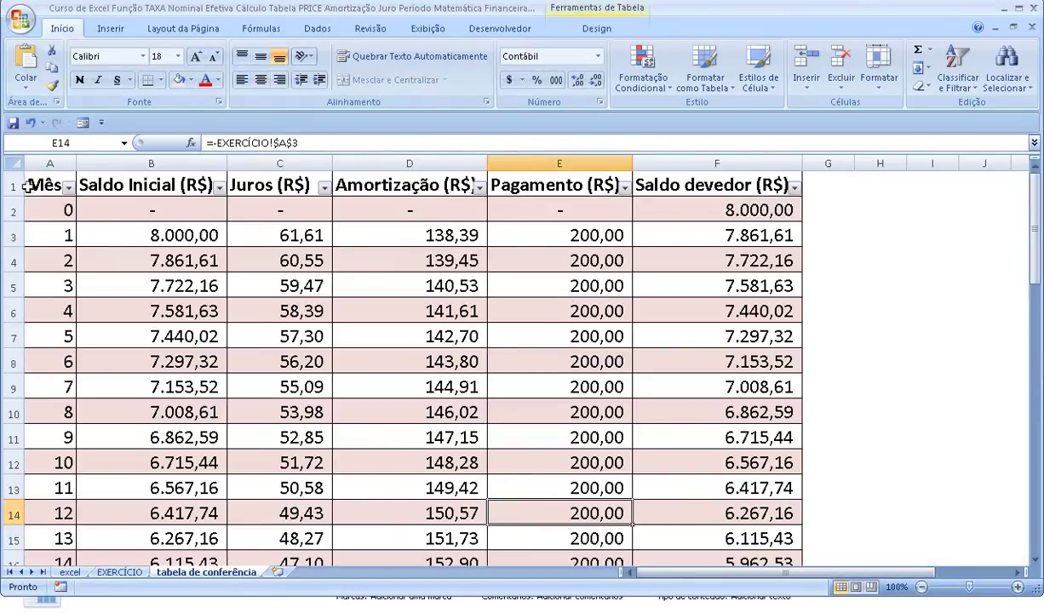
{"action": "scroll", "coordinate": [37, 220], "scroll_direction": "down", "scroll_amount": 2}
{"action": "scroll", "coordinate": [38, 219], "scroll_direction": "down", "scroll_amount": 4}
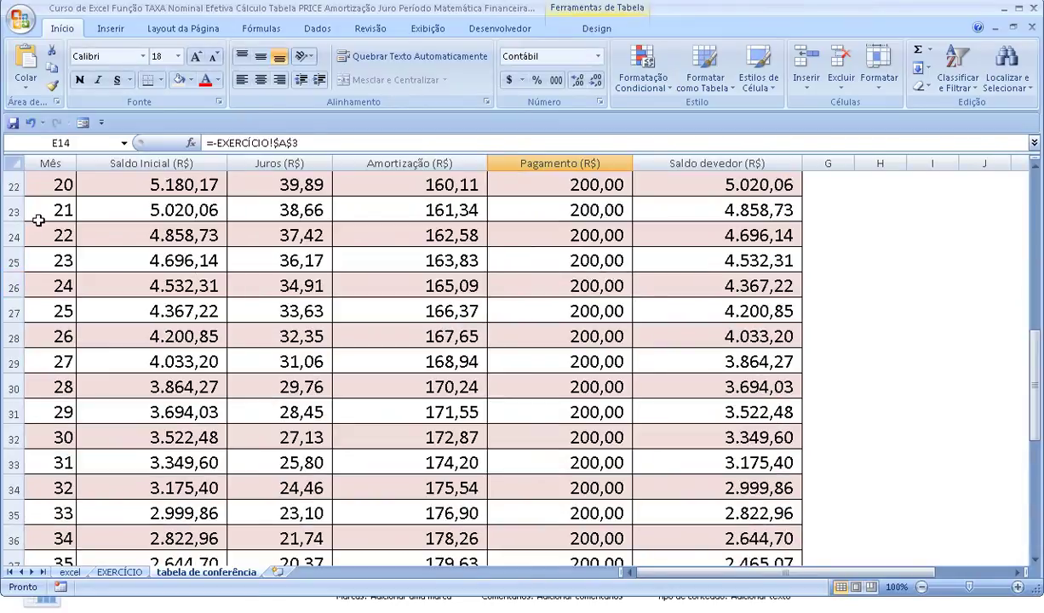
{"action": "scroll", "coordinate": [37, 219], "scroll_direction": "down", "scroll_amount": 5}
{"action": "scroll", "coordinate": [39, 219], "scroll_direction": "up", "scroll_amount": 5}
{"action": "scroll", "coordinate": [40, 214], "scroll_direction": "up", "scroll_amount": 7}
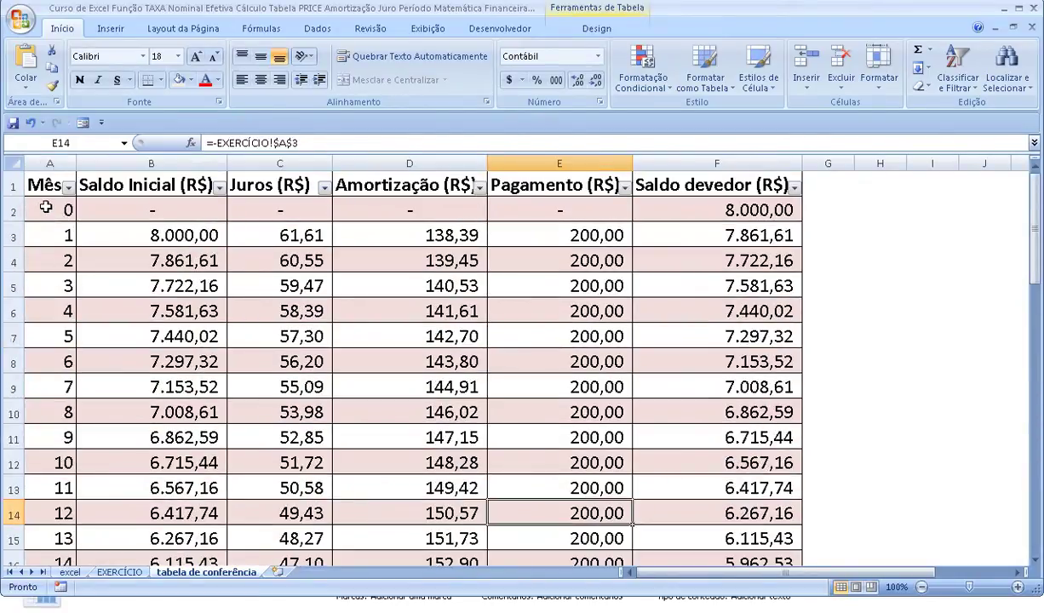
{"action": "left_click", "coordinate": [45, 208]}
{"action": "left_click", "coordinate": [708, 208]}
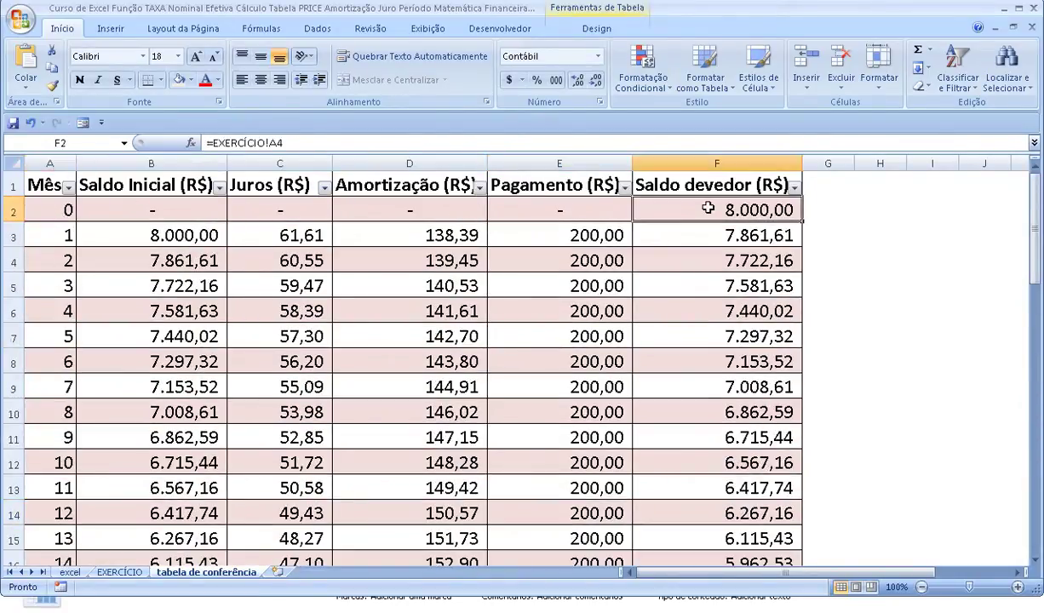
{"action": "left_click", "coordinate": [186, 239]}
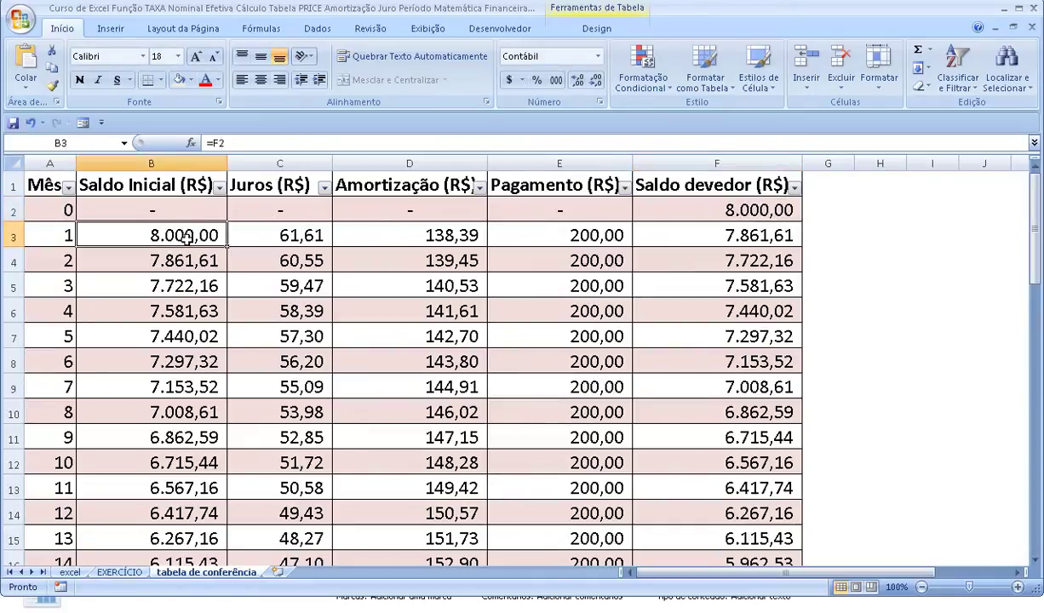
{"action": "left_click", "coordinate": [759, 216]}
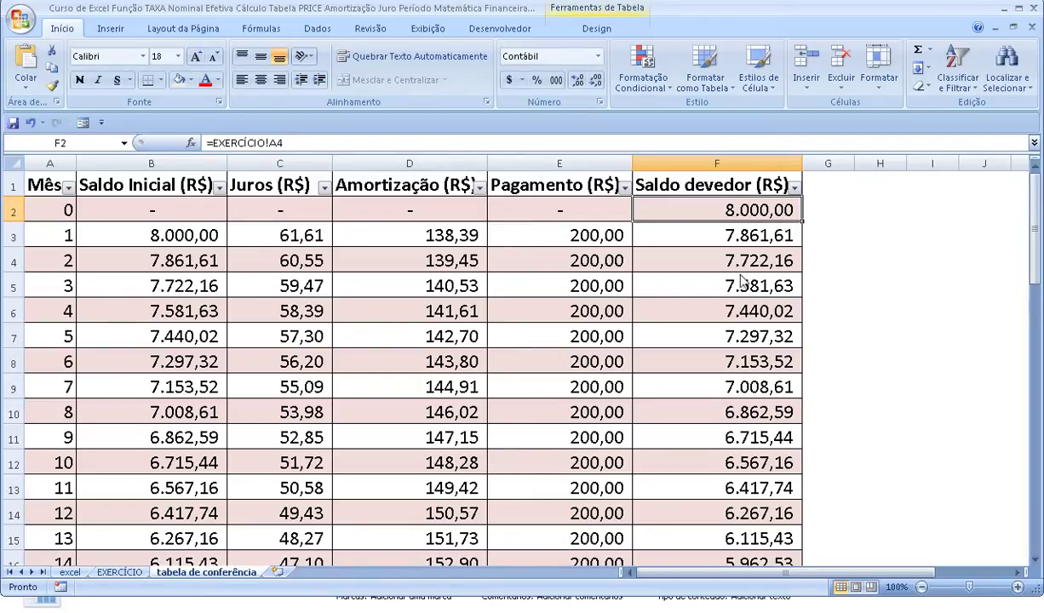
{"action": "left_click", "coordinate": [185, 239]}
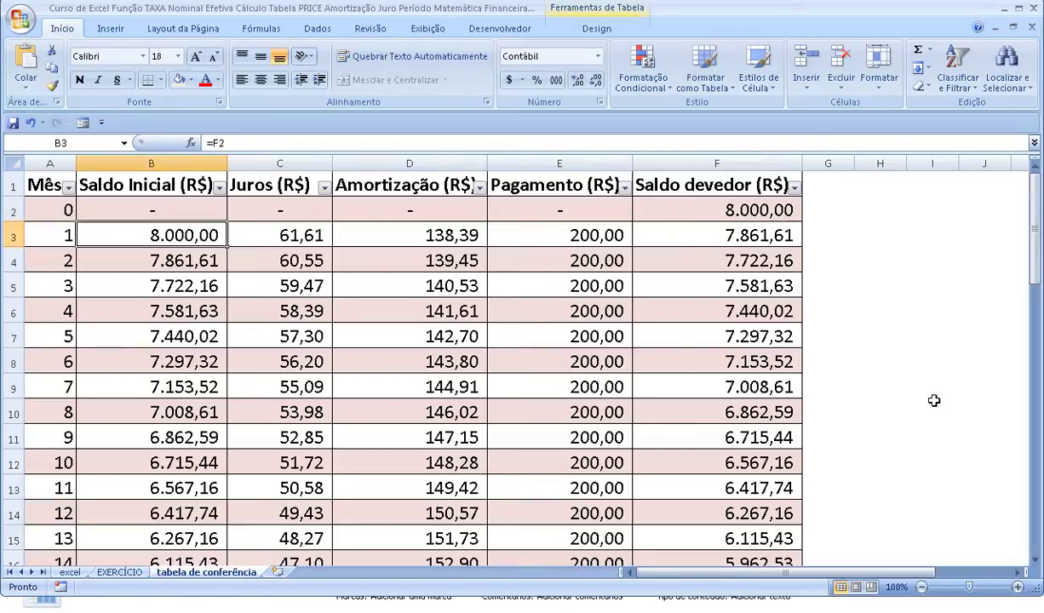
{"action": "key", "text": "Right"}
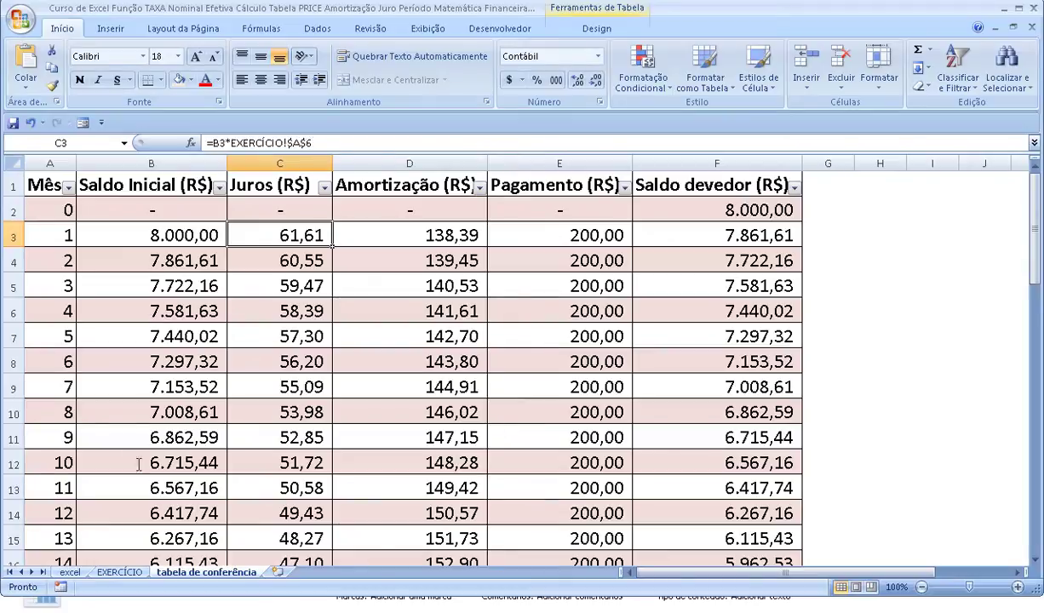
{"action": "left_click", "coordinate": [119, 571]}
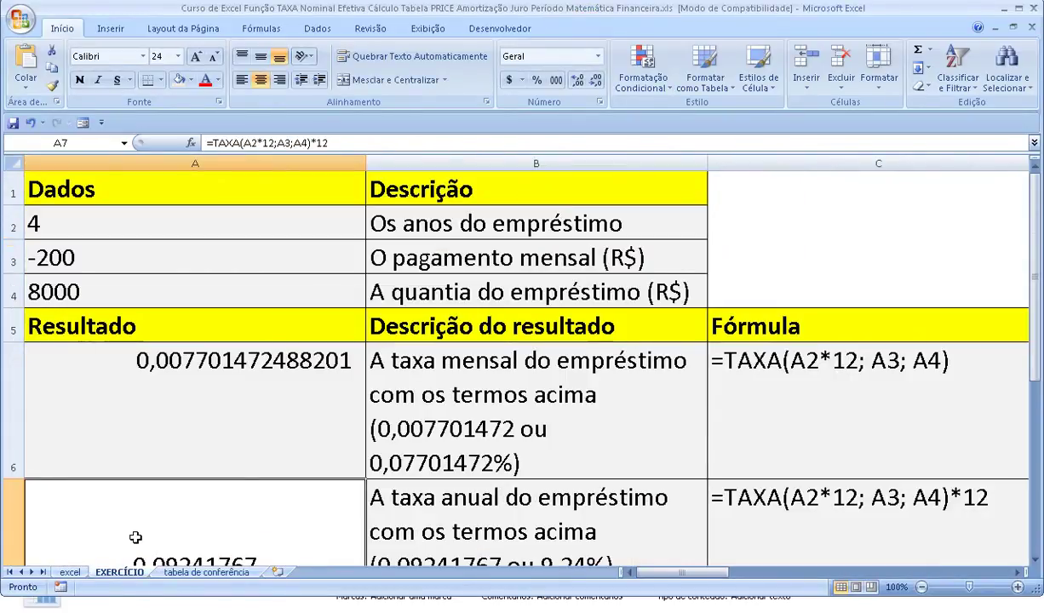
{"action": "scroll", "coordinate": [135, 538], "scroll_direction": "down", "scroll_amount": 1}
{"action": "scroll", "coordinate": [136, 537], "scroll_direction": "up", "scroll_amount": 1}
{"action": "scroll", "coordinate": [137, 506], "scroll_direction": "down", "scroll_amount": 1}
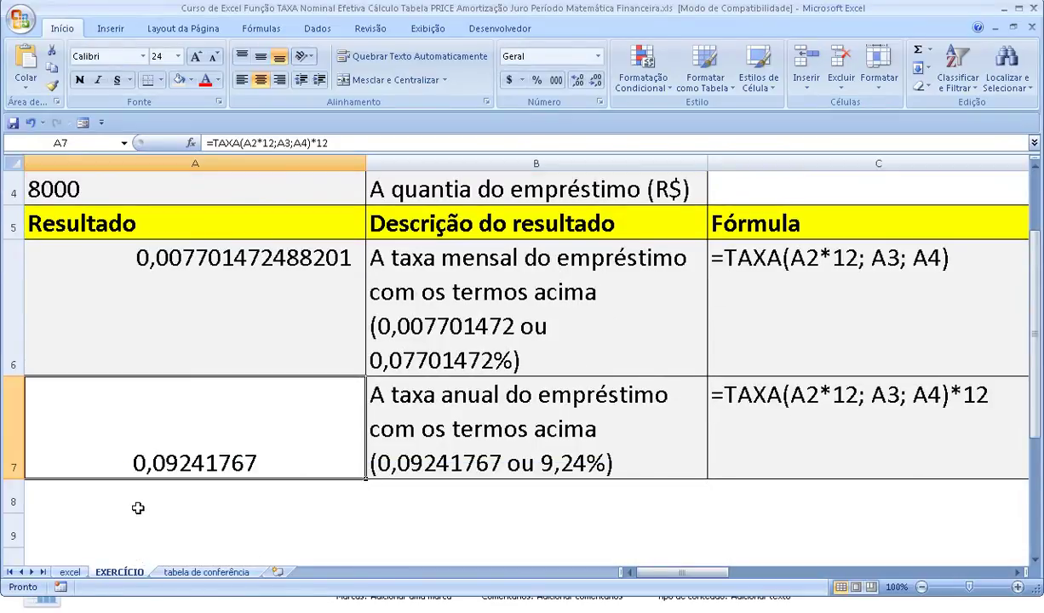
{"action": "left_click", "coordinate": [177, 340]}
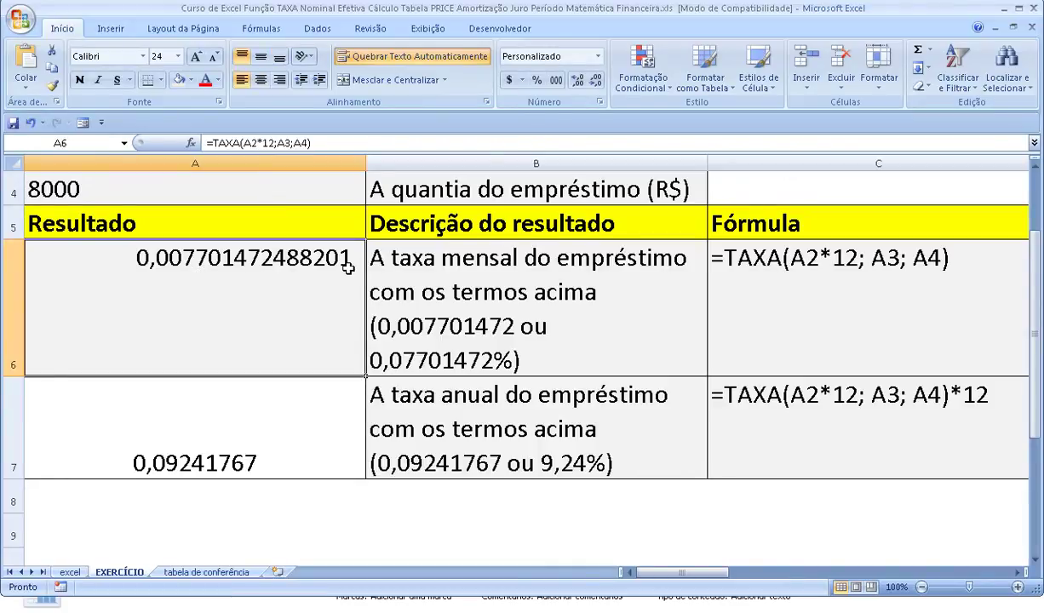
{"action": "left_click", "coordinate": [205, 571]}
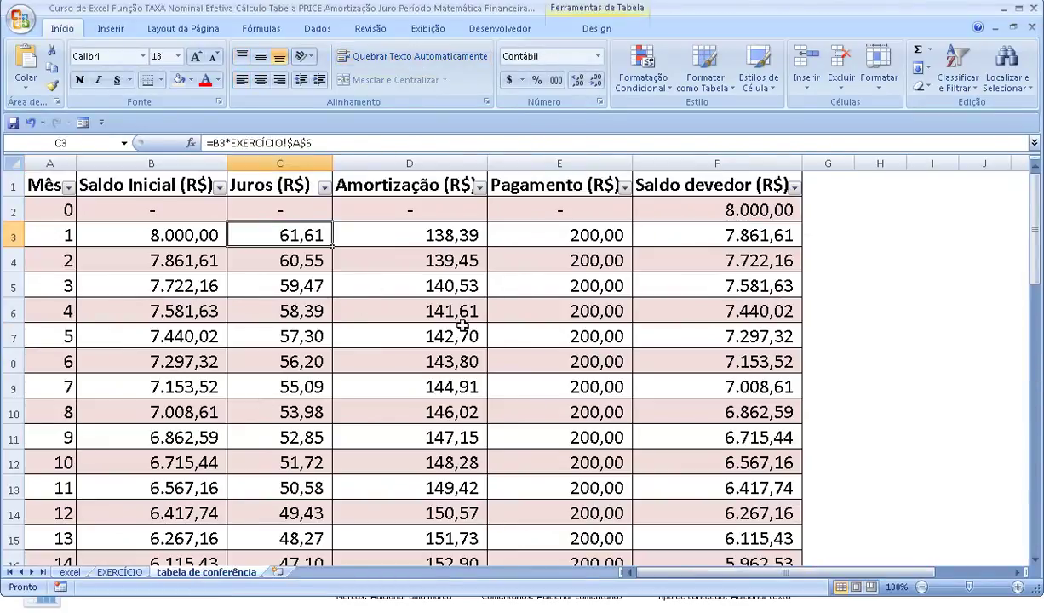
{"action": "key", "text": "Right"}
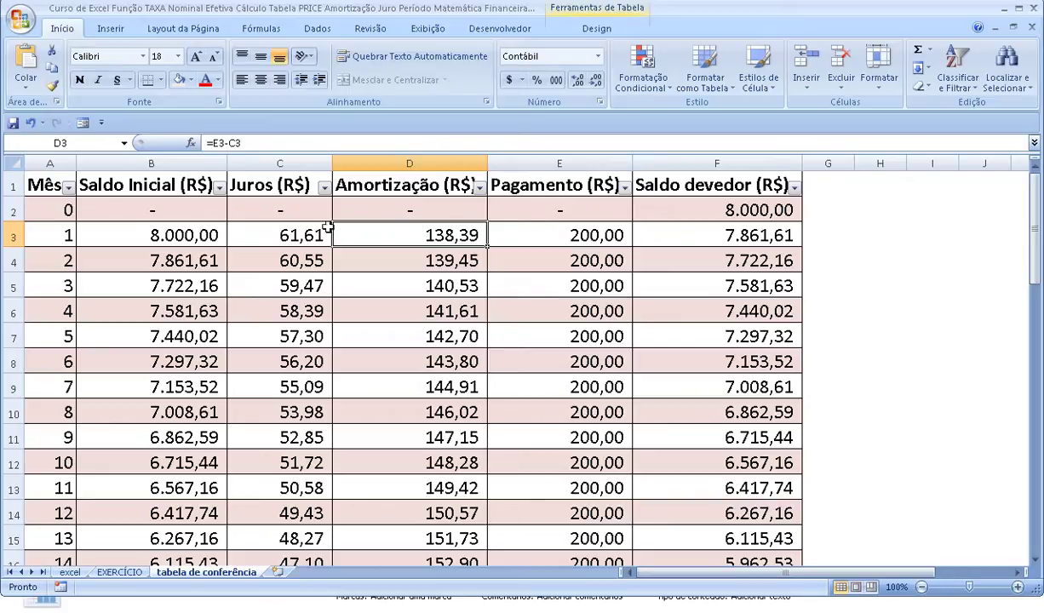
{"action": "left_click", "coordinate": [542, 237]}
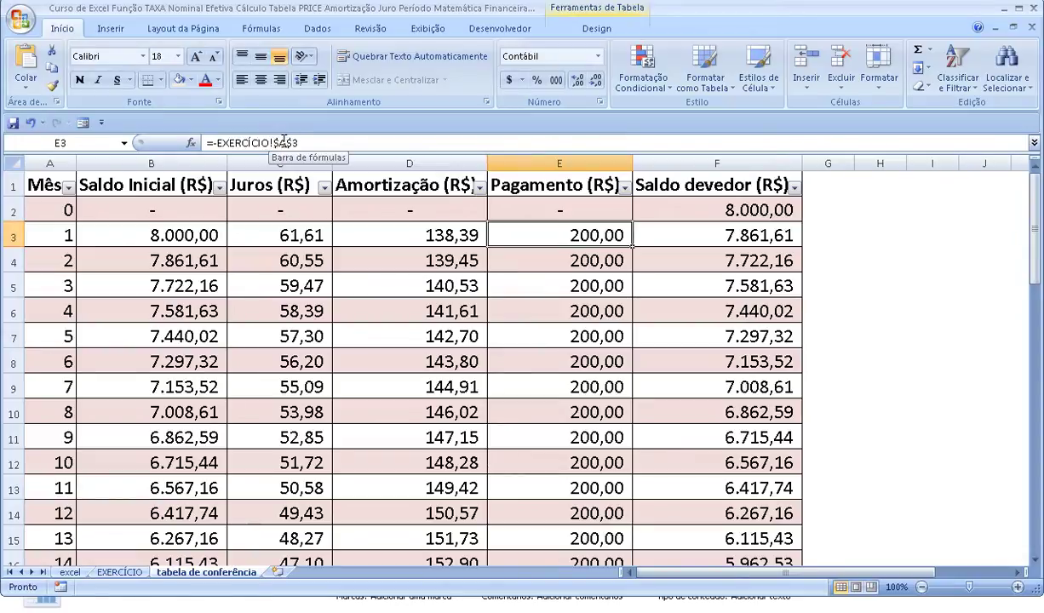
{"action": "left_click", "coordinate": [119, 571]}
{"action": "scroll", "coordinate": [155, 332], "scroll_direction": "up", "scroll_amount": 1}
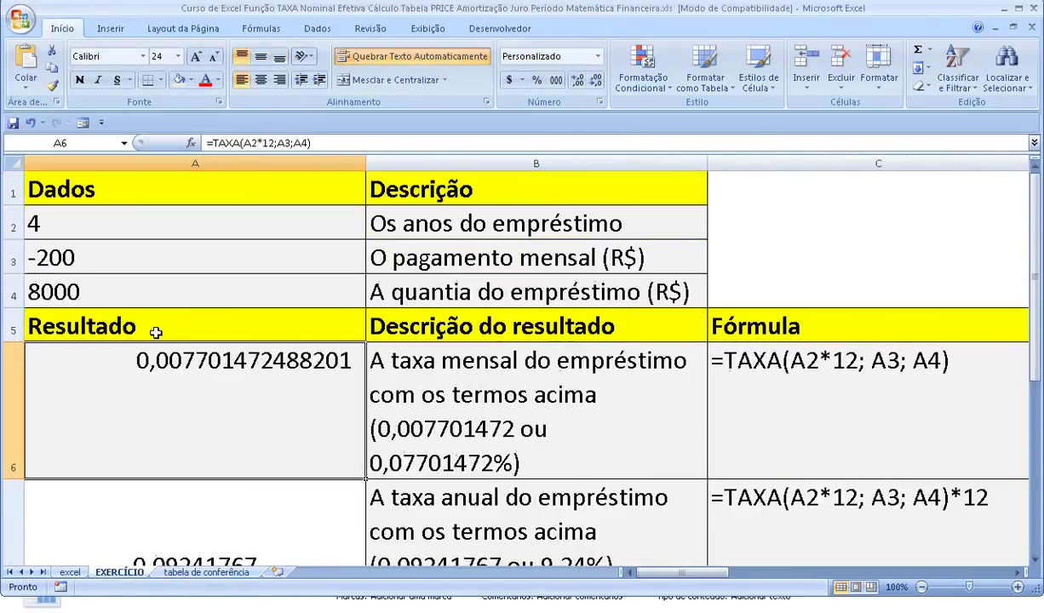
{"action": "left_click", "coordinate": [101, 254]}
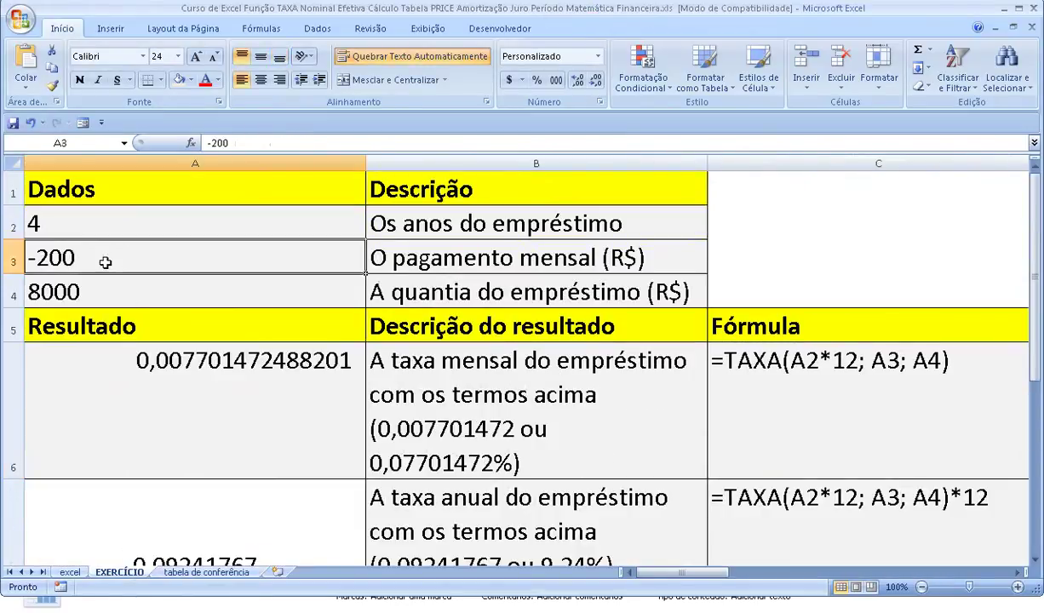
{"action": "left_click", "coordinate": [189, 572]}
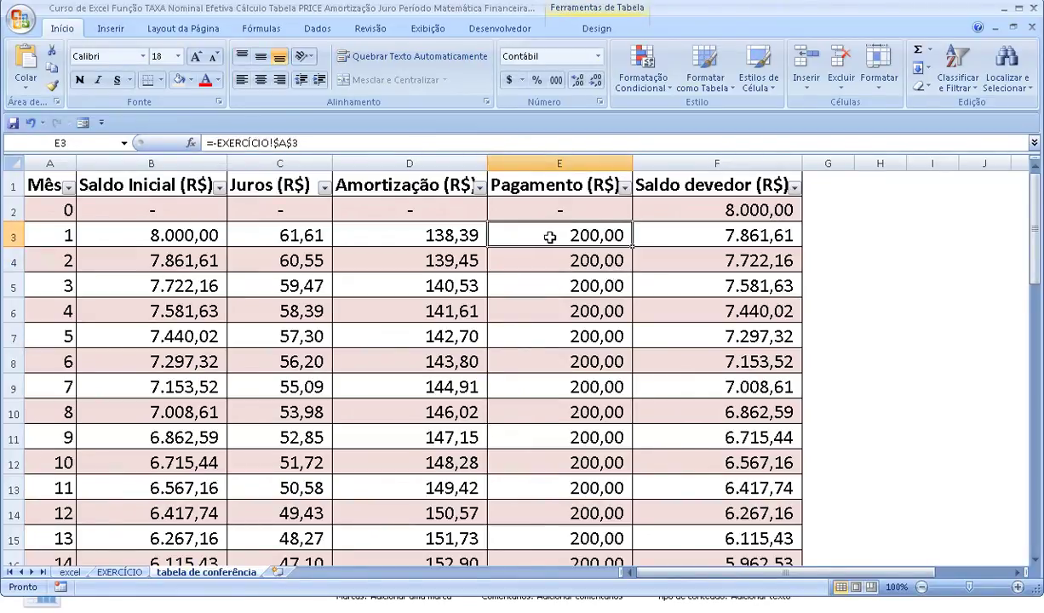
{"action": "left_click", "coordinate": [292, 229]}
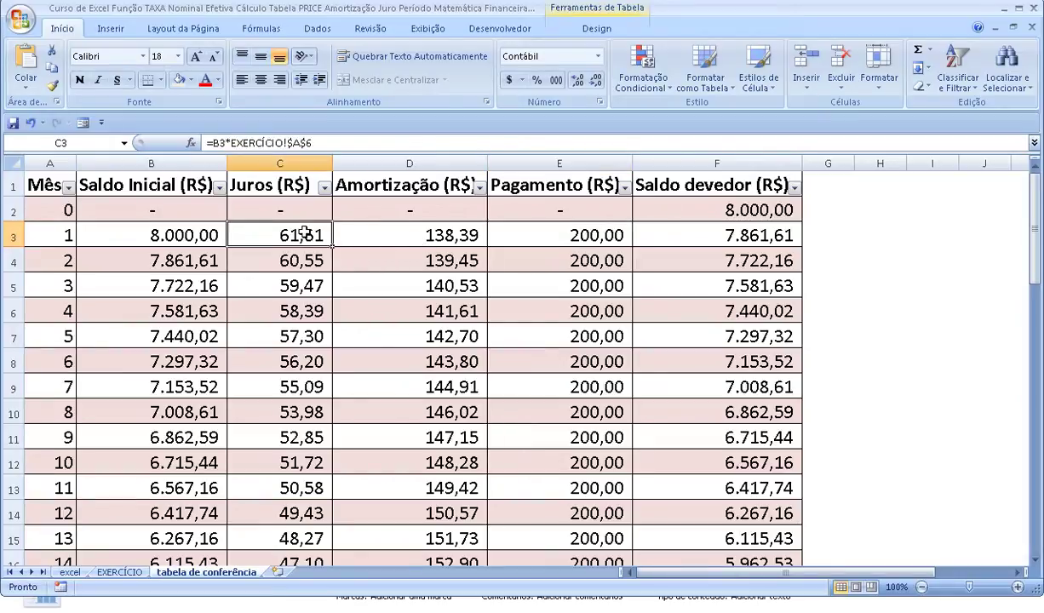
{"action": "left_click", "coordinate": [409, 236]}
{"action": "left_click", "coordinate": [542, 239]}
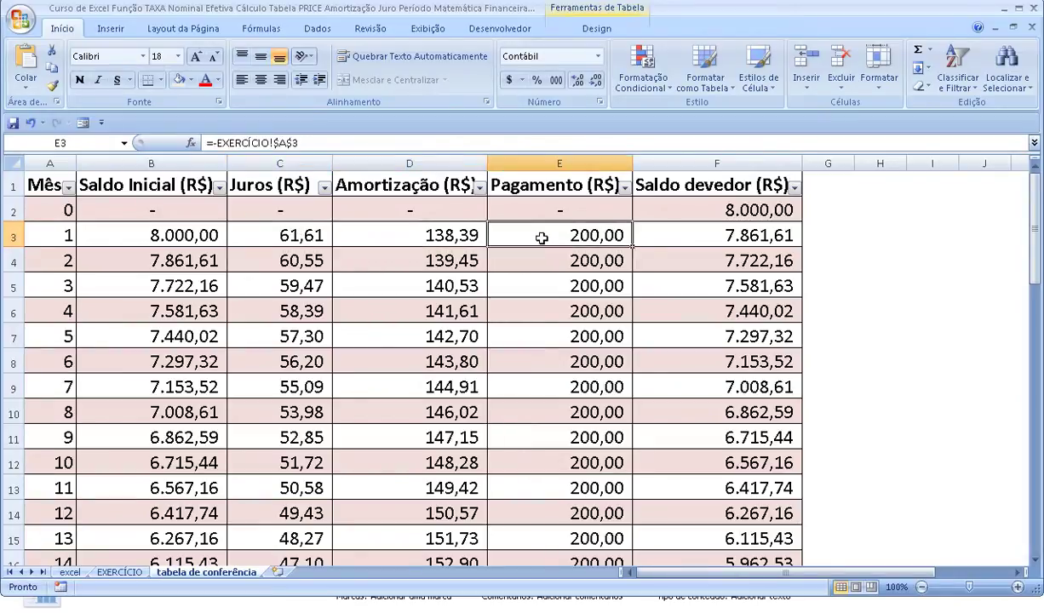
{"action": "left_click", "coordinate": [292, 235]}
{"action": "left_click", "coordinate": [433, 235]}
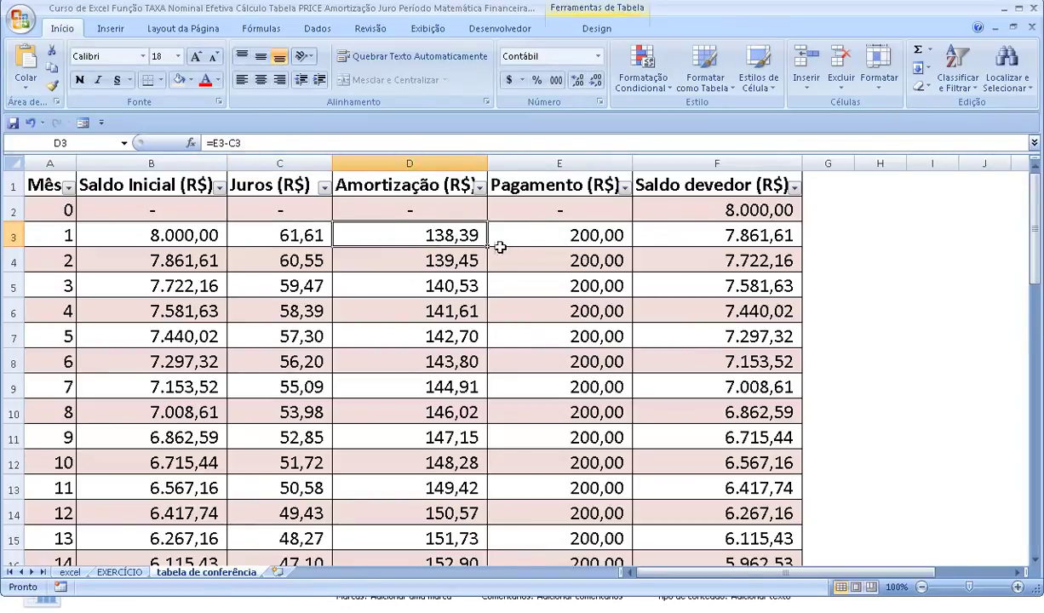
{"action": "left_click", "coordinate": [588, 241]}
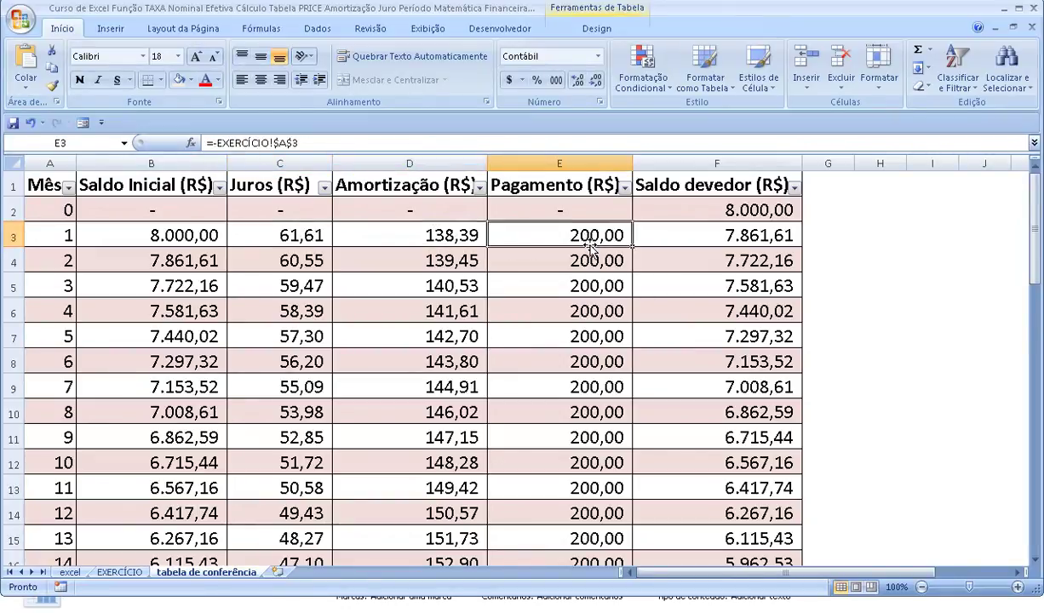
{"action": "key", "text": "Right"}
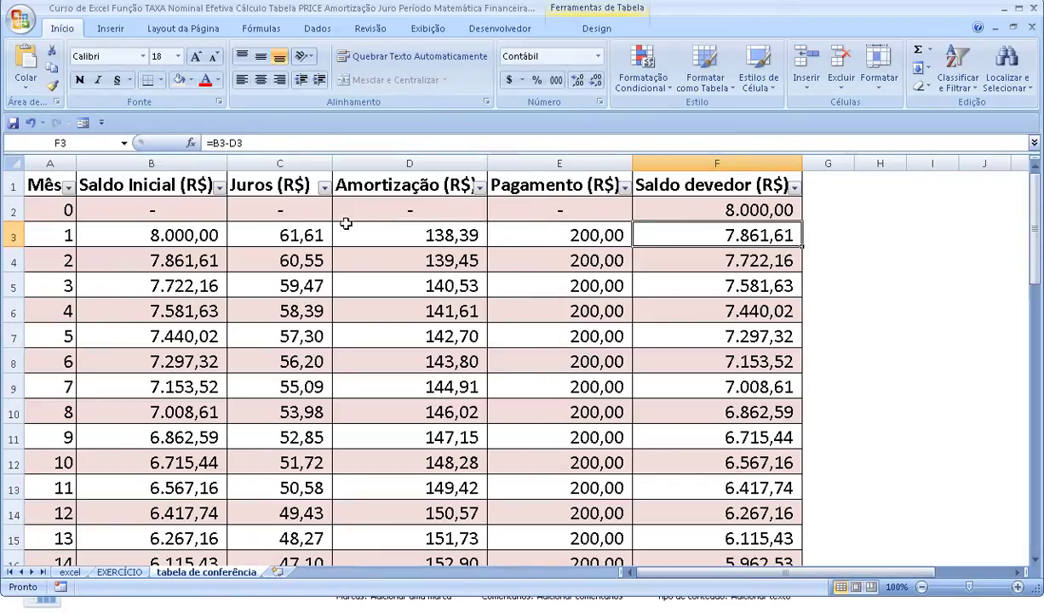
Fill the B3:F3 formulas down to row 50, check F50's 0,00 balance, then return to EXERCÍCIO.
{"action": "key", "text": "Down"}
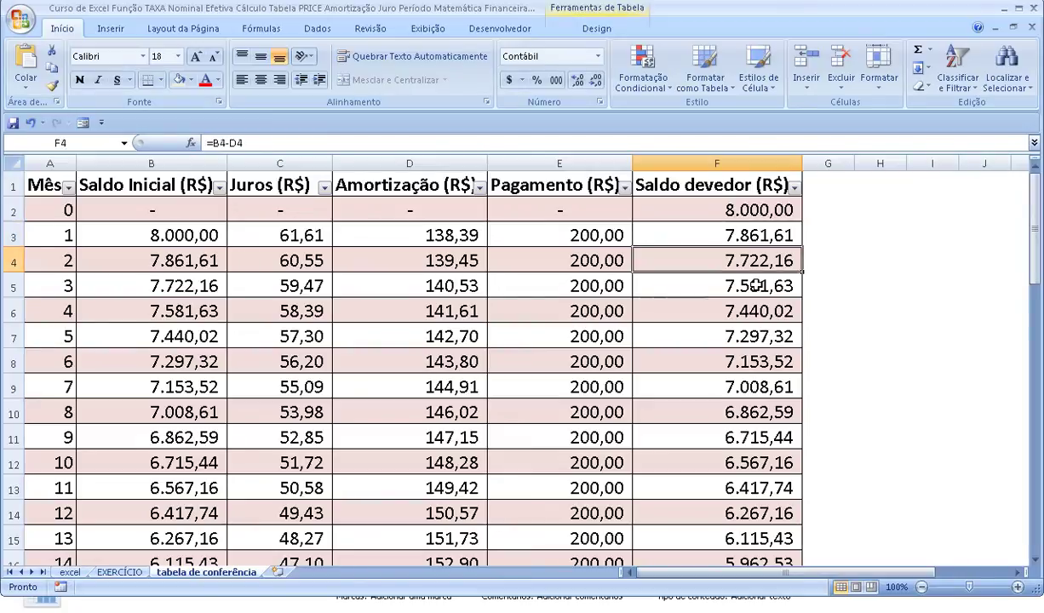
{"action": "mouse_move", "coordinate": [177, 233]}
{"action": "left_mouse_down"}
{"action": "mouse_move", "coordinate": [470, 256]}
{"action": "mouse_move", "coordinate": [704, 242]}
{"action": "left_mouse_up"}
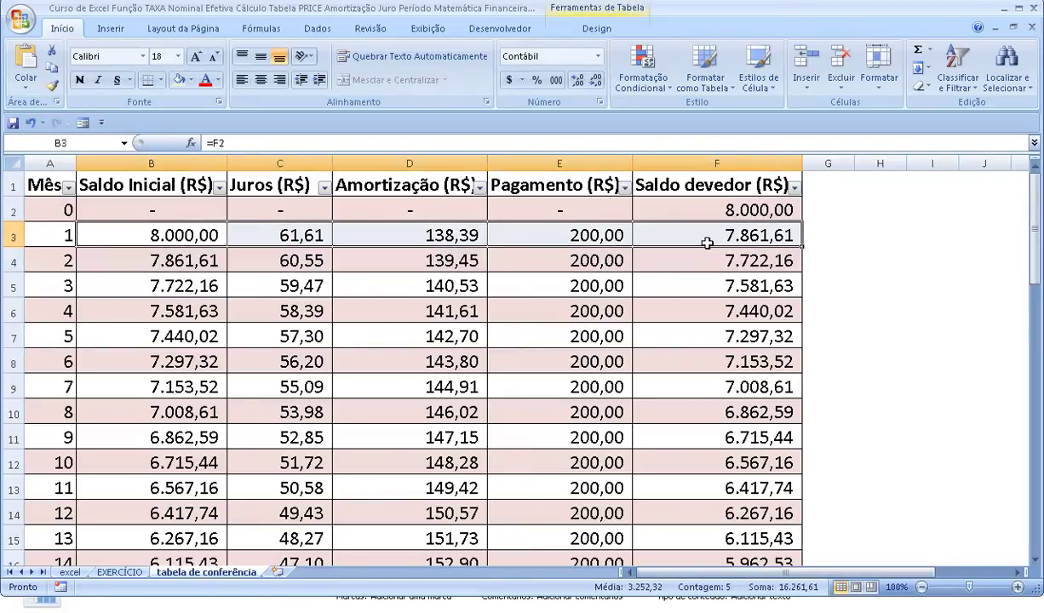
{"action": "mouse_move", "coordinate": [801, 247]}
{"action": "left_mouse_down"}
{"action": "mouse_move", "coordinate": [780, 480]}
{"action": "mouse_move", "coordinate": [787, 583]}
{"action": "mouse_move", "coordinate": [787, 509]}
{"action": "left_mouse_up"}
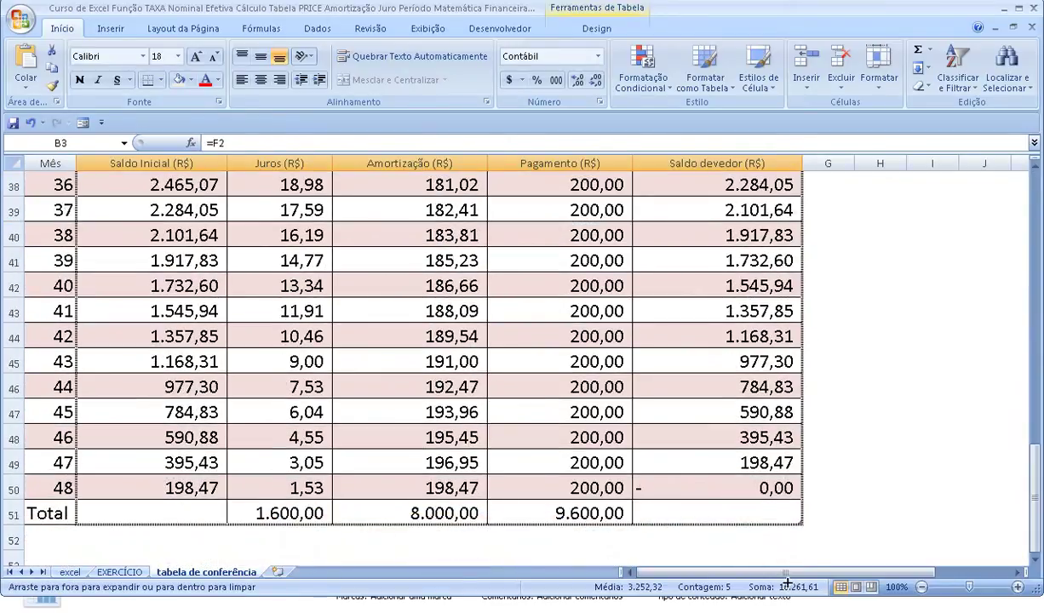
{"action": "left_click_drag", "start_coordinate": [789, 503], "coordinate": [789, 504]}
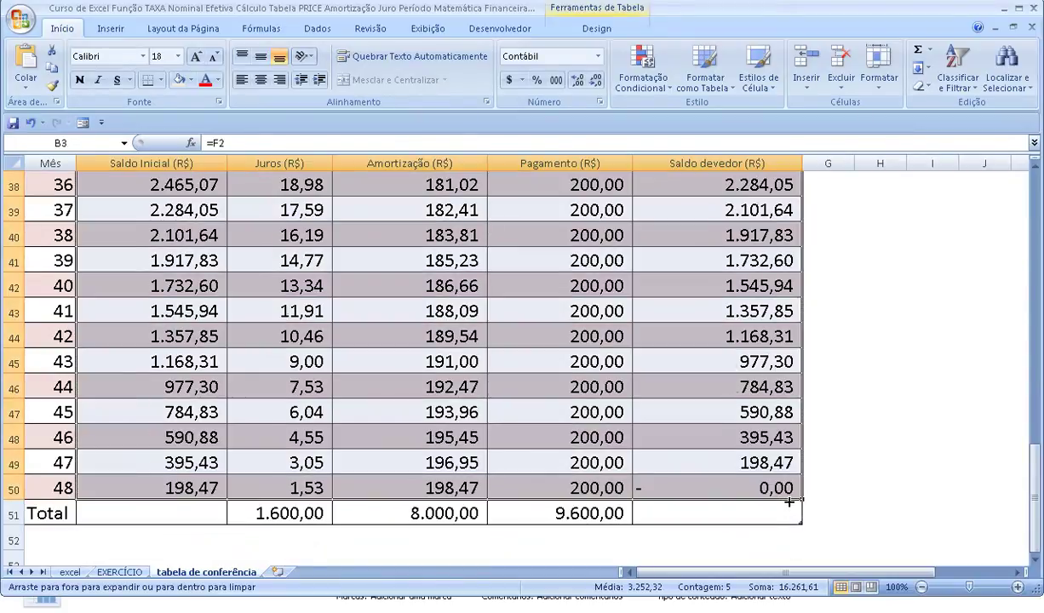
{"action": "left_click", "coordinate": [774, 493]}
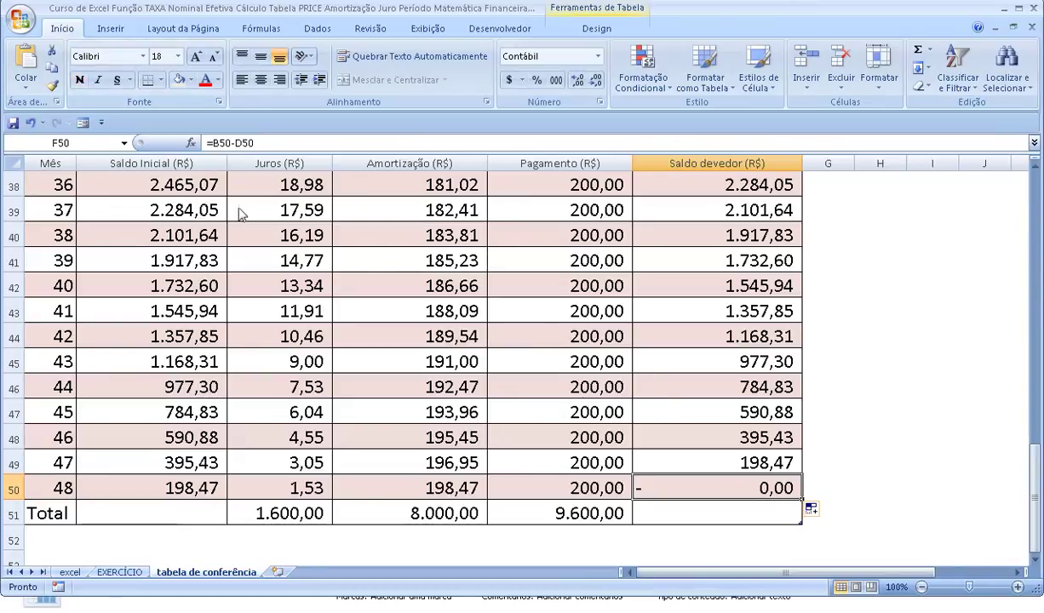
{"action": "left_click", "coordinate": [139, 573]}
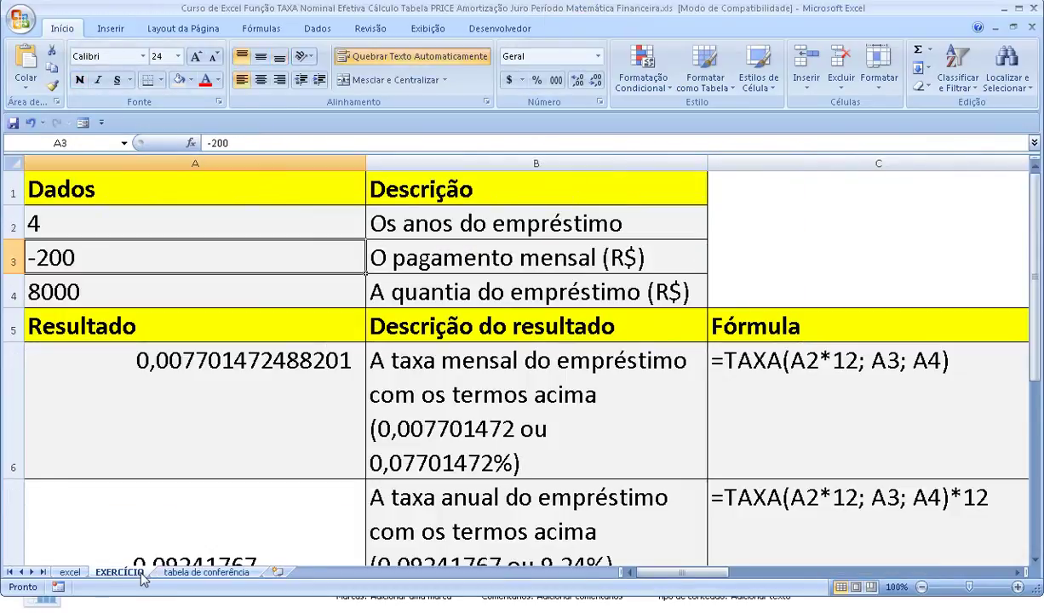
Save the .xls workbook despite compatibility losses and start typing 1 into A6.
{"action": "left_click", "coordinate": [220, 354]}
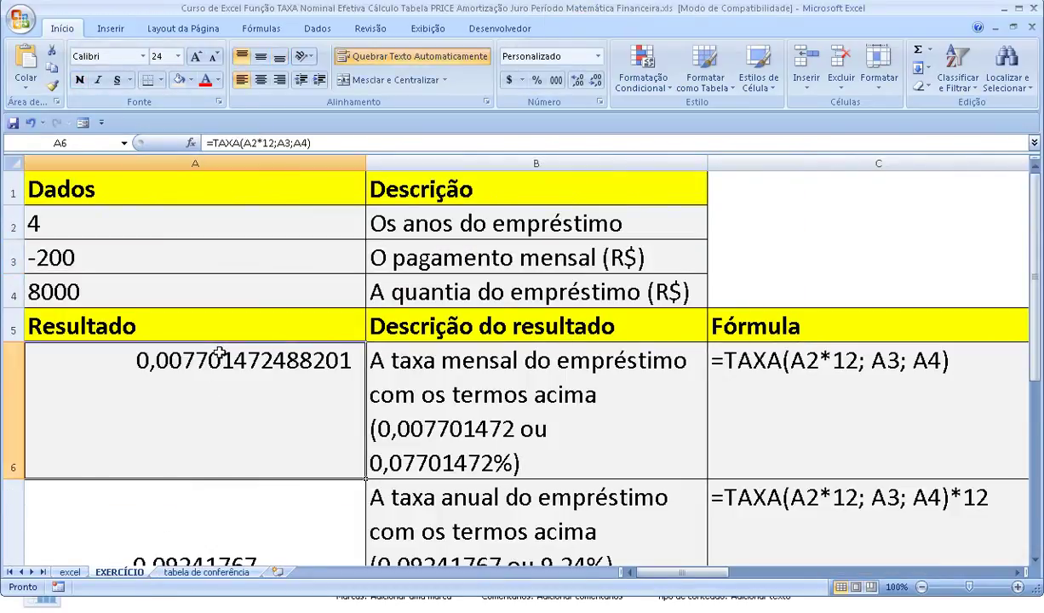
{"action": "left_click", "coordinate": [13, 124]}
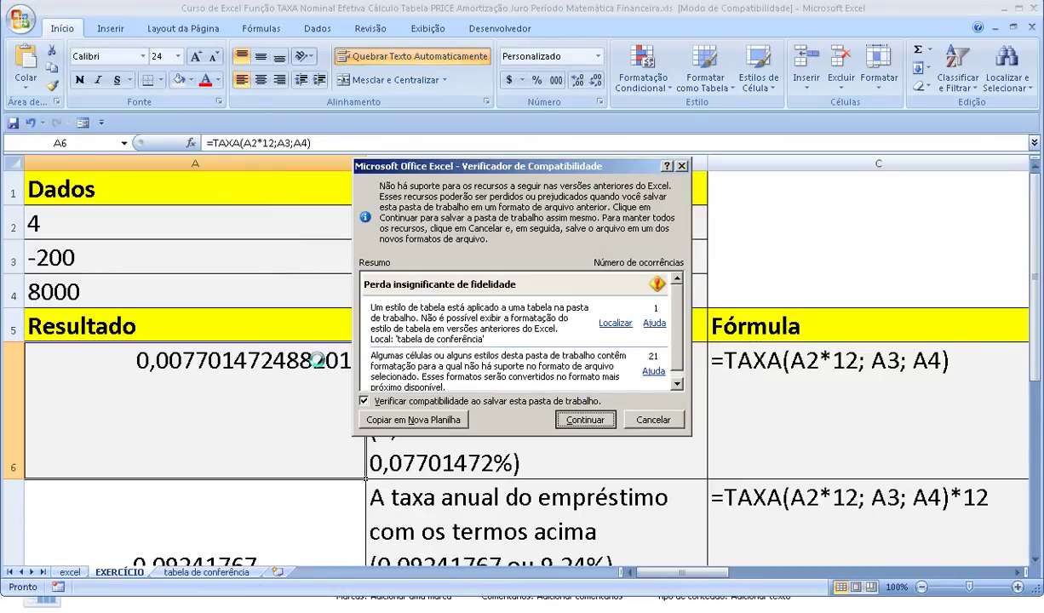
{"action": "key", "text": "Return"}
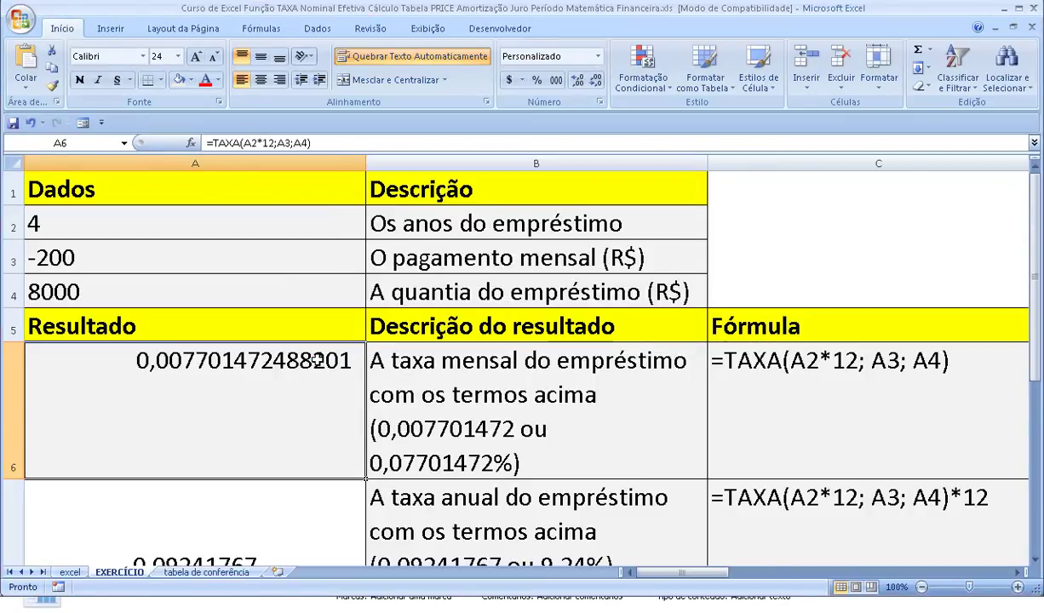
{"action": "type", "text": "1"}
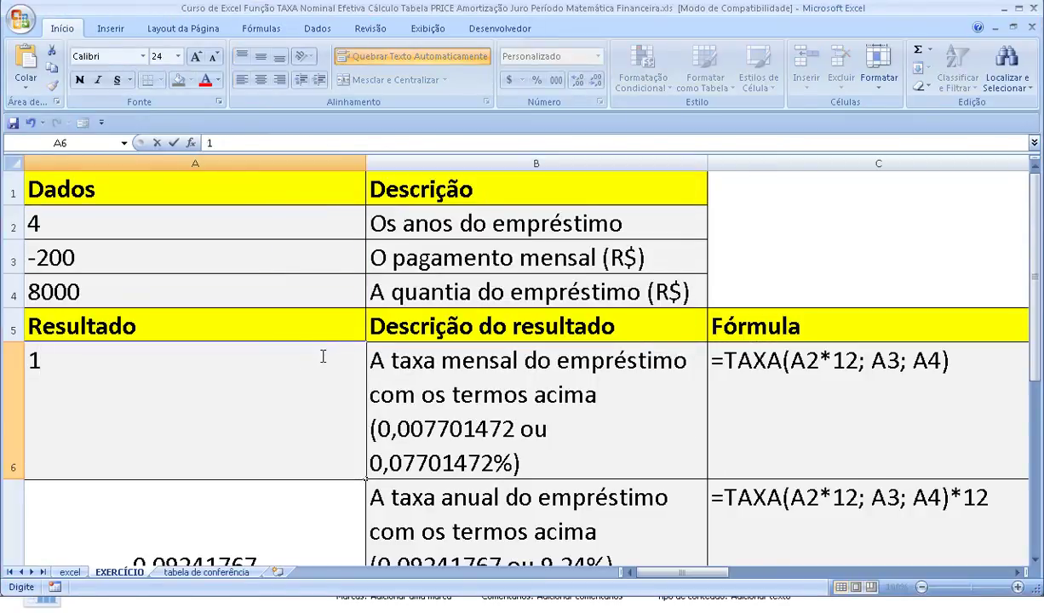
{"action": "key", "text": "Return"}
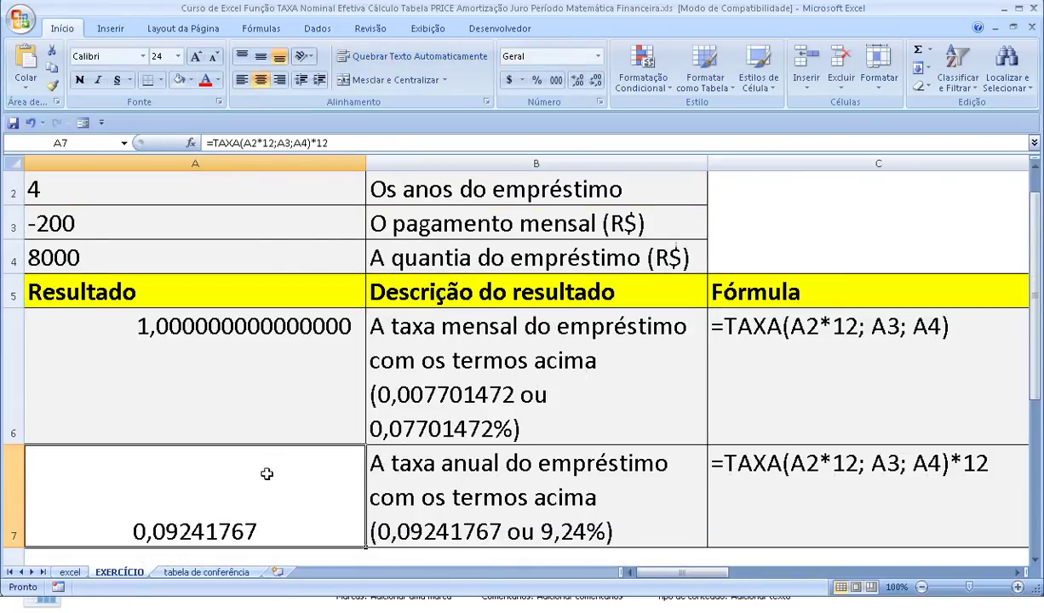
{"action": "left_click", "coordinate": [244, 572]}
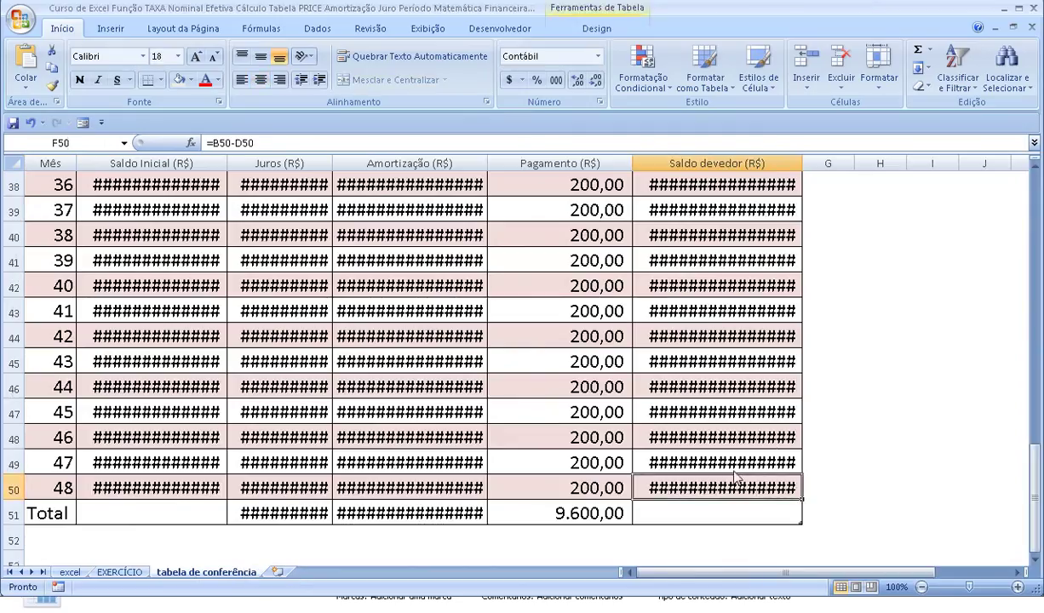
{"action": "left_click_drag", "start_coordinate": [802, 165], "coordinate": [909, 164]}
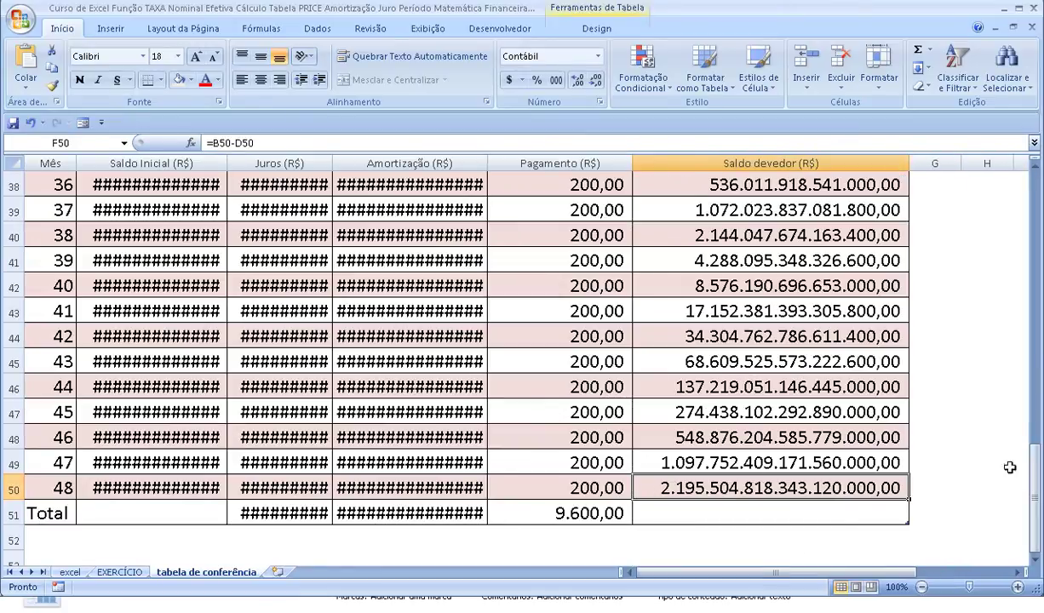
{"action": "left_click", "coordinate": [138, 570]}
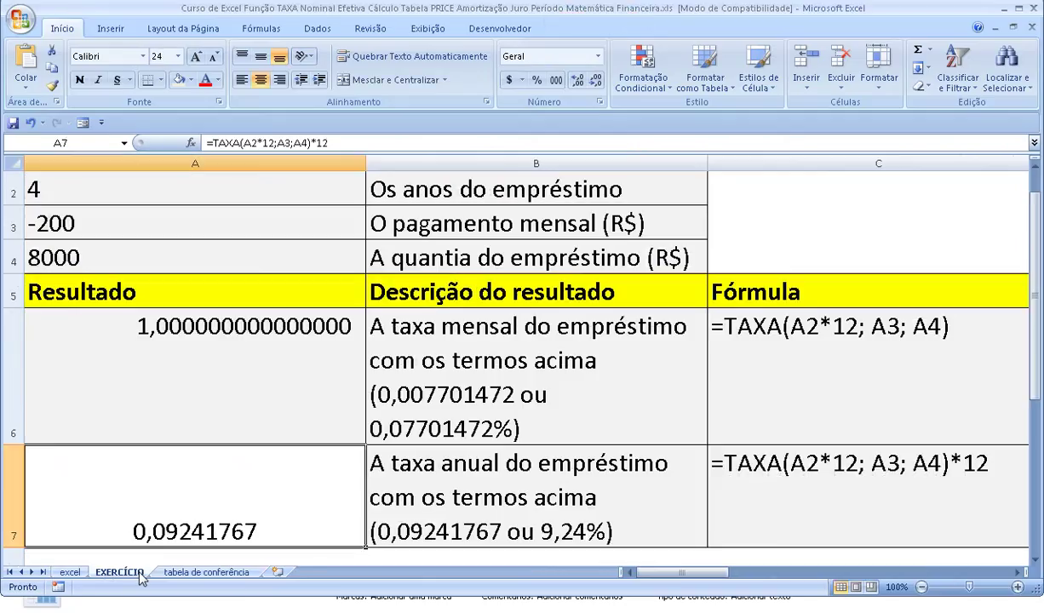
{"action": "left_click", "coordinate": [29, 124]}
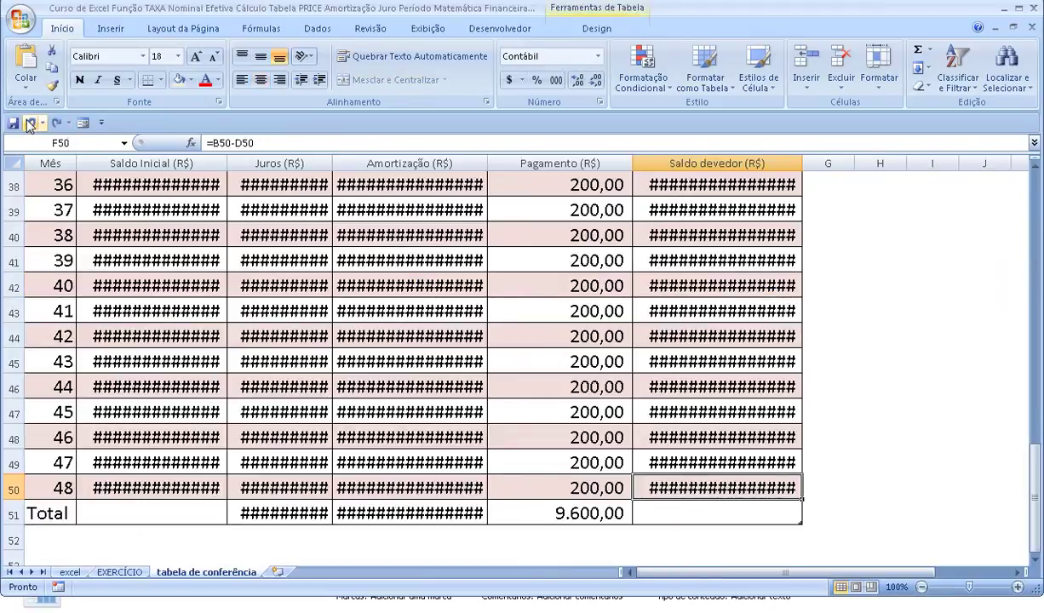
{"action": "left_click", "coordinate": [29, 124]}
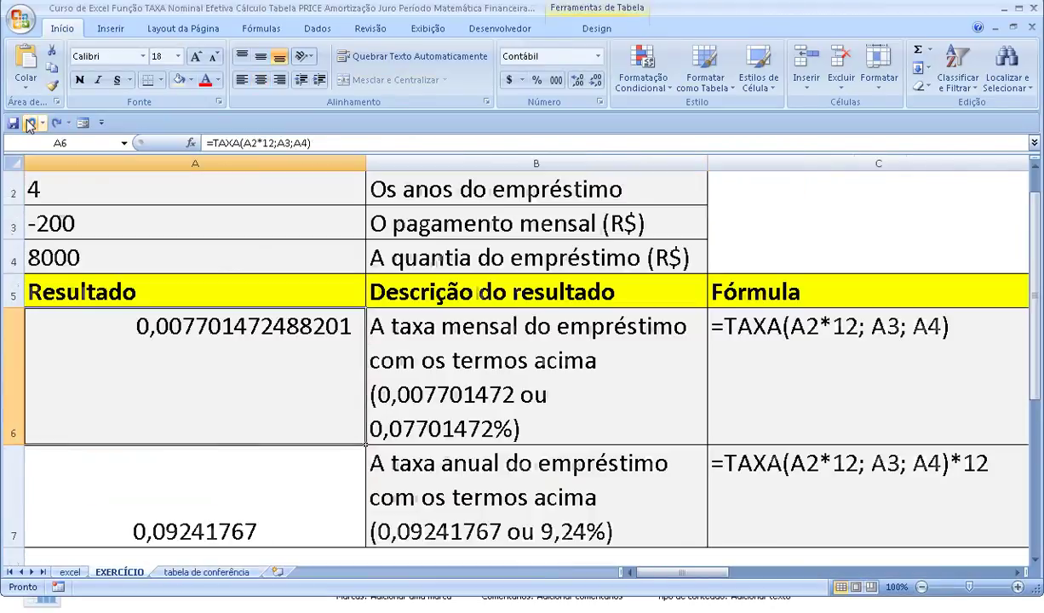
{"action": "left_click", "coordinate": [229, 572]}
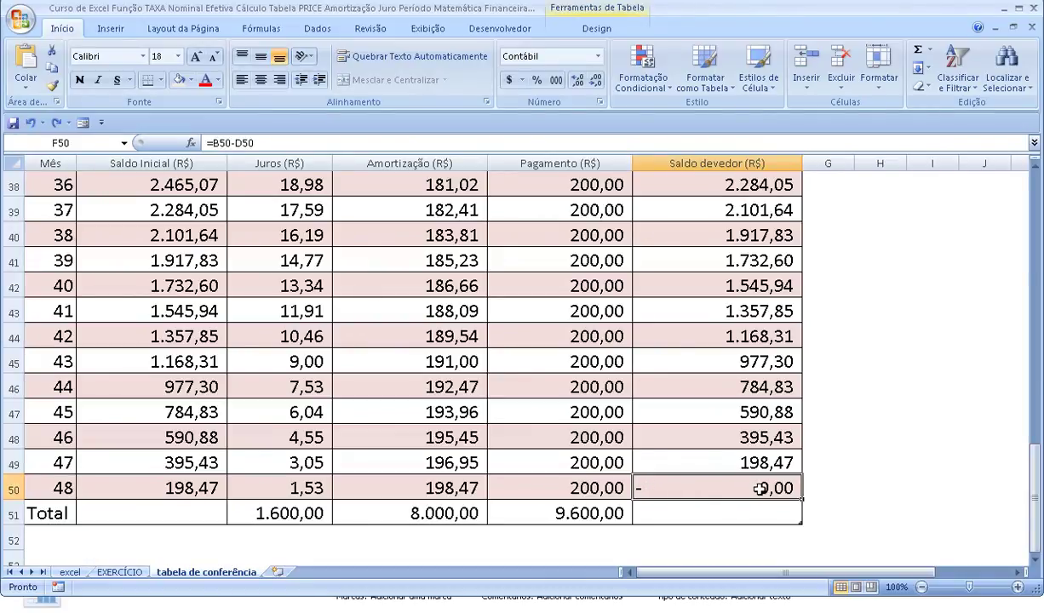
{"action": "left_click", "coordinate": [580, 81]}
{"action": "left_click", "coordinate": [580, 82]}
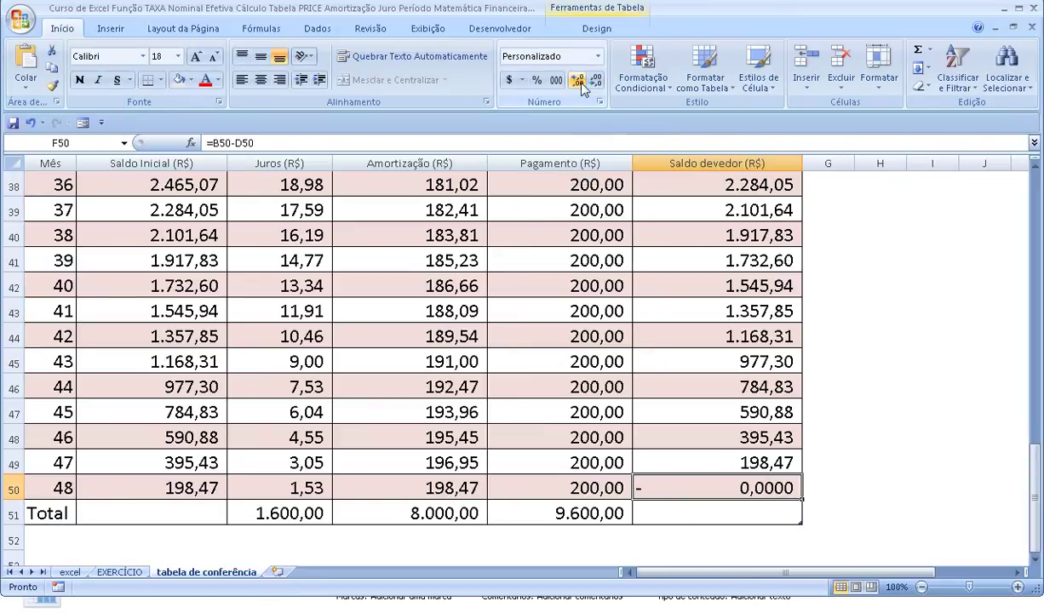
{"action": "left_click", "coordinate": [581, 81]}
{"action": "left_click", "coordinate": [580, 81]}
{"action": "left_click", "coordinate": [580, 82]}
{"action": "right_click", "coordinate": [580, 82]}
{"action": "left_click", "coordinate": [580, 82]}
{"action": "left_click", "coordinate": [580, 82]}
{"action": "left_click", "coordinate": [580, 82]}
{"action": "left_click", "coordinate": [580, 82]}
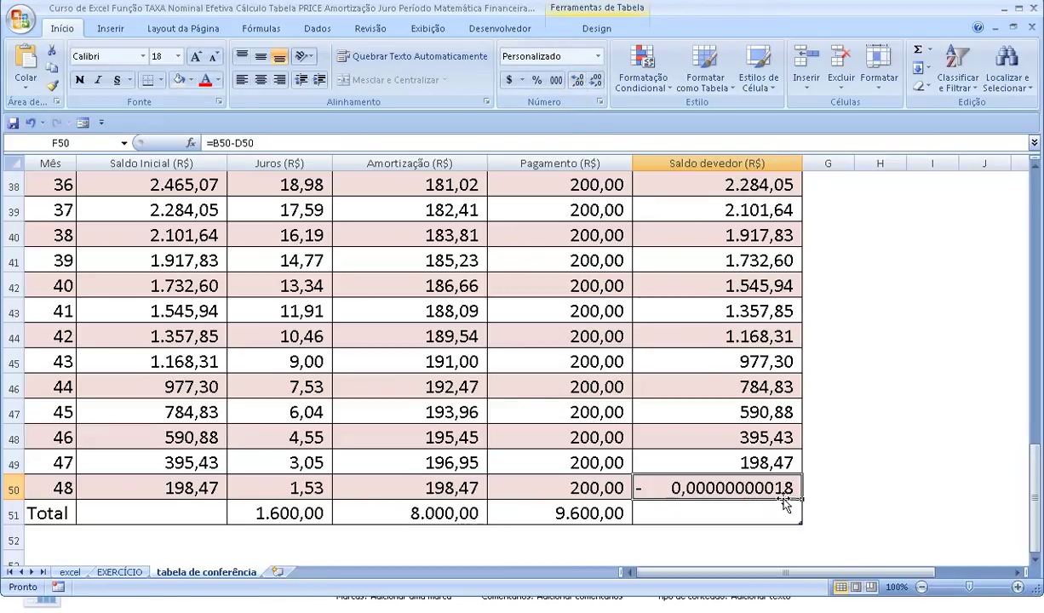
{"action": "left_click", "coordinate": [556, 79]}
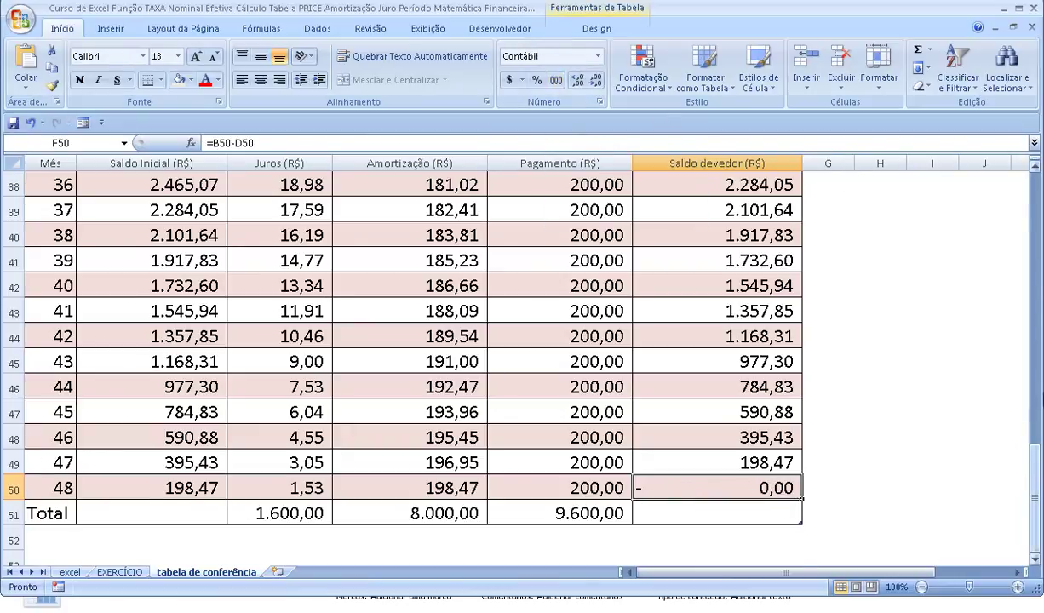
{"action": "left_click_drag", "start_coordinate": [1035, 498], "coordinate": [1036, 191]}
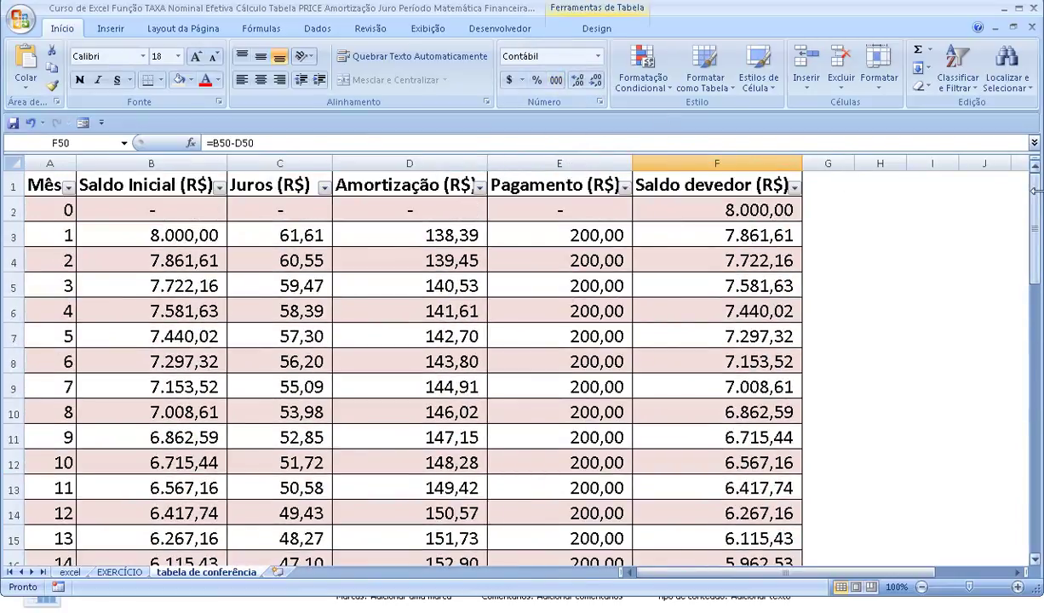